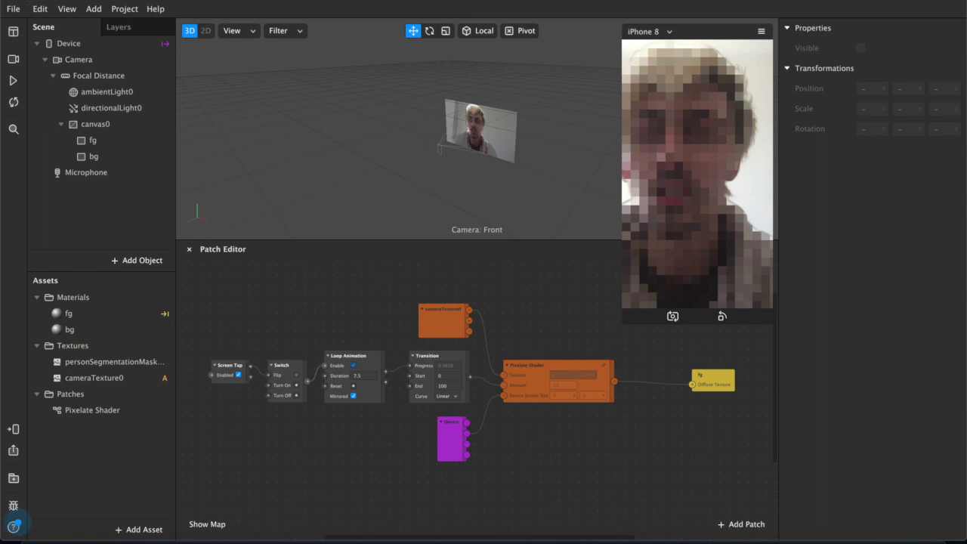
# Step: Create a new blank project and switch its preview video source to the FaceTime HD Camera (Built-in)
pyautogui.press('super+n')
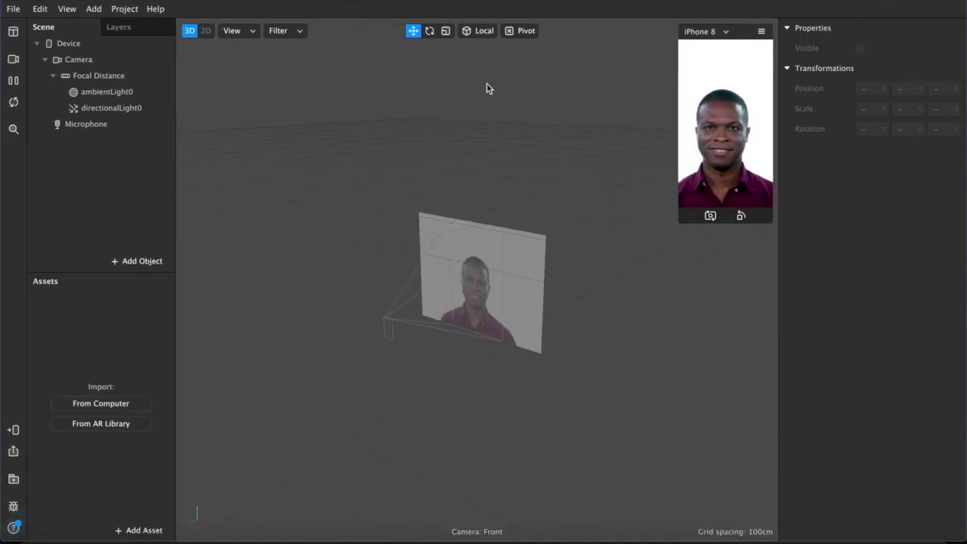
pyautogui.click(18, 59)
pyautogui.click(100, 83)
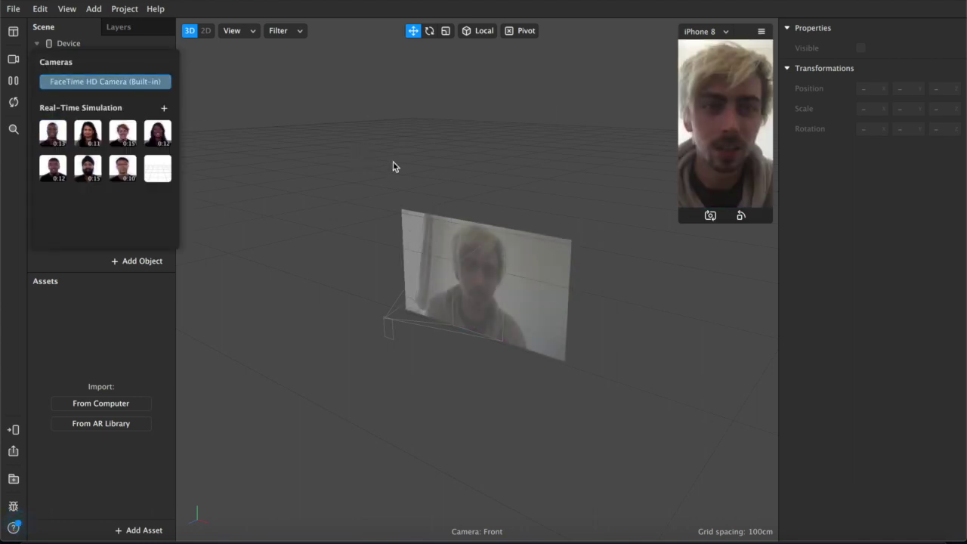
pyautogui.click(660, 231)
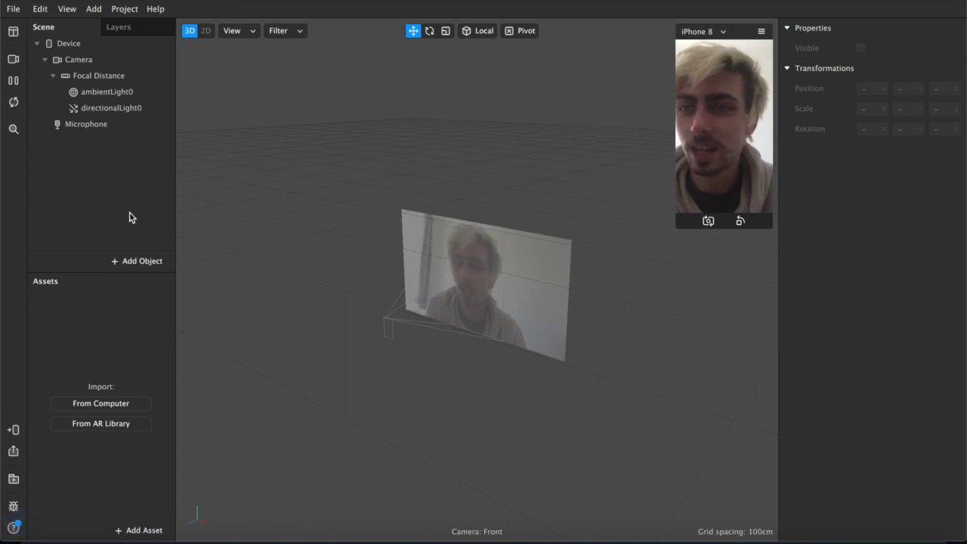
# Step: Add a second layer, naming the new upper layer fg and the original lower layer bg
pyautogui.click(132, 31)
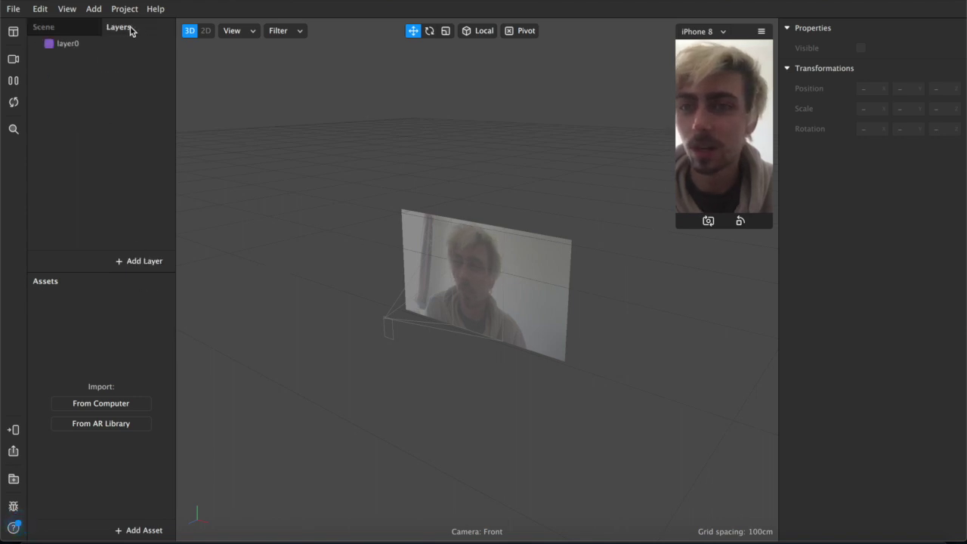
pyautogui.click(139, 261)
pyautogui.doubleClick(66, 43)
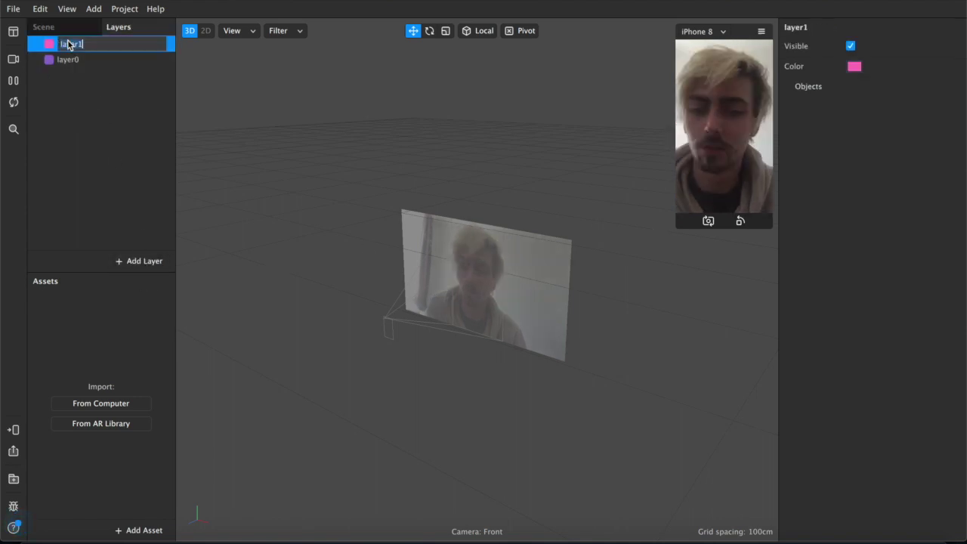
pyautogui.write('fs')
pyautogui.press('Return')
pyautogui.doubleClick(74, 59)
pyautogui.write('bg')
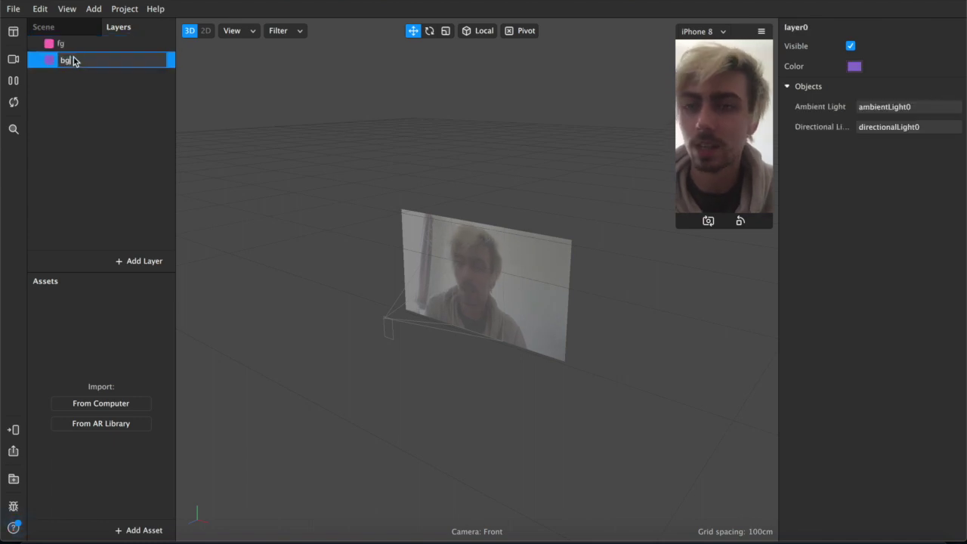
pyautogui.press('Return')
# Step: Insert a rectangle object into the scene and duplicate it under the same canvas
pyautogui.click(60, 32)
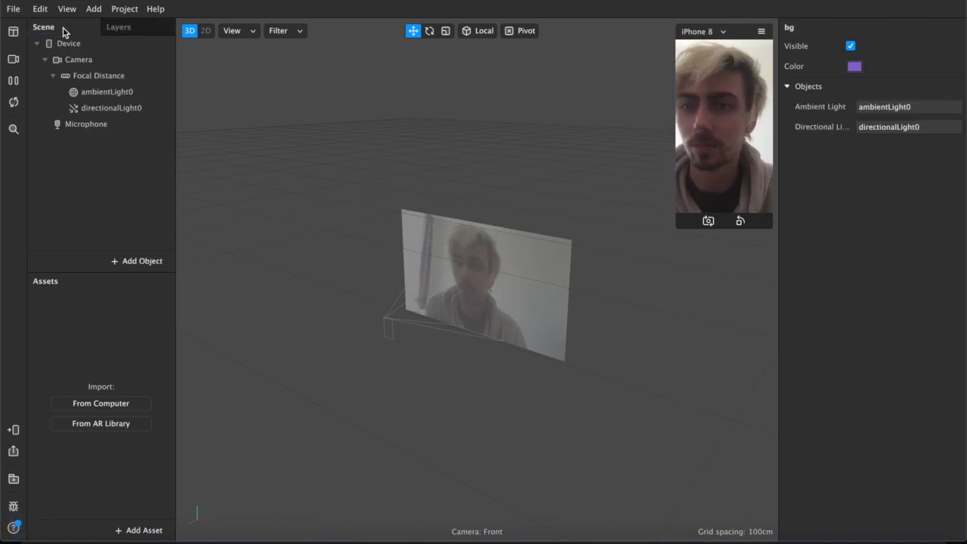
pyautogui.click(127, 262)
pyautogui.scroll(-2, 61, 391)
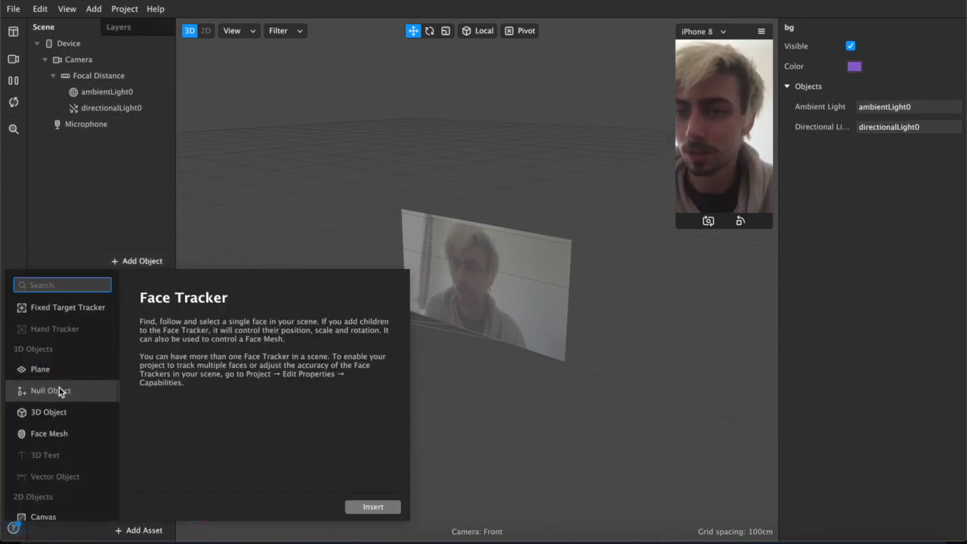
pyautogui.scroll(-2, 66, 476)
pyautogui.doubleClick(57, 497)
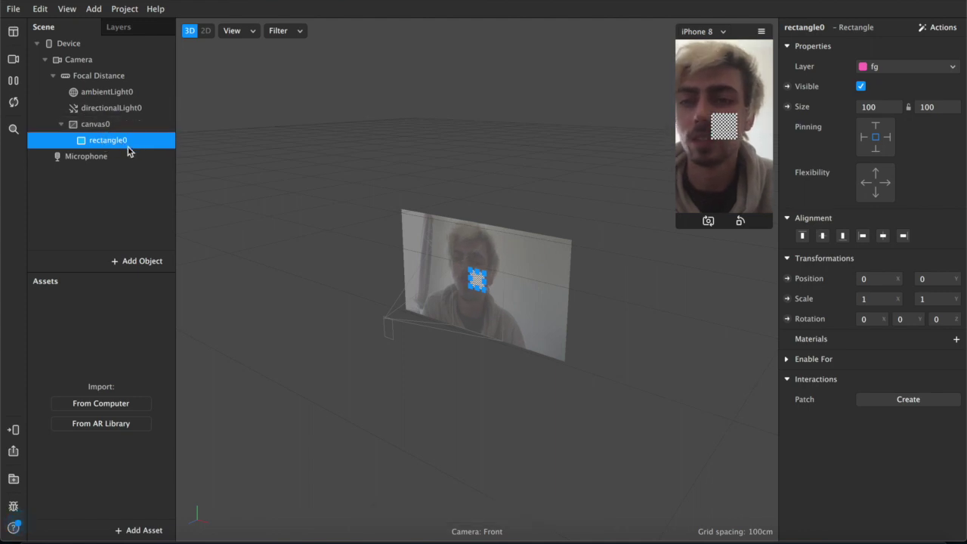
pyautogui.press('super+d')
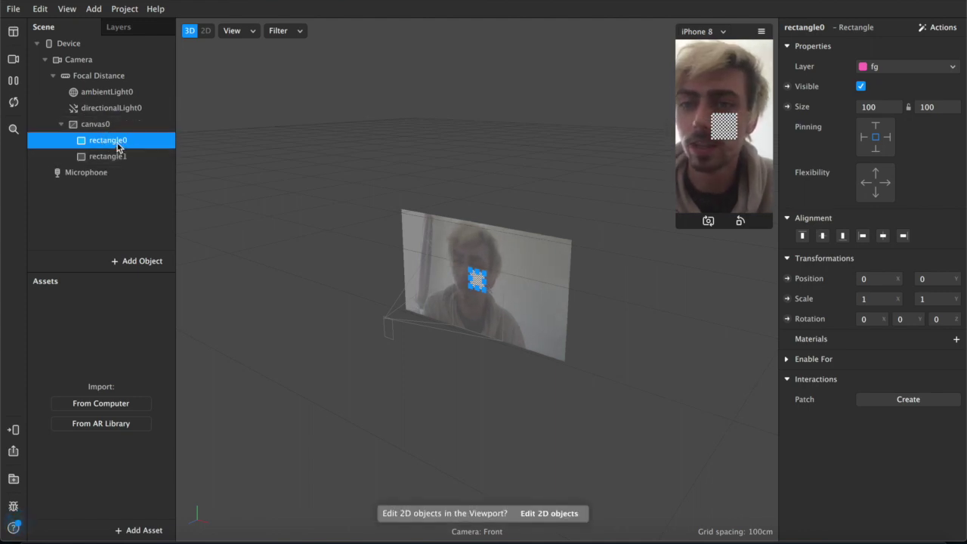
# Step: Rename the first rectangle as fg and its duplicate as bg
pyautogui.doubleClick(117, 142)
pyautogui.write('fg')
pyautogui.press('Return')
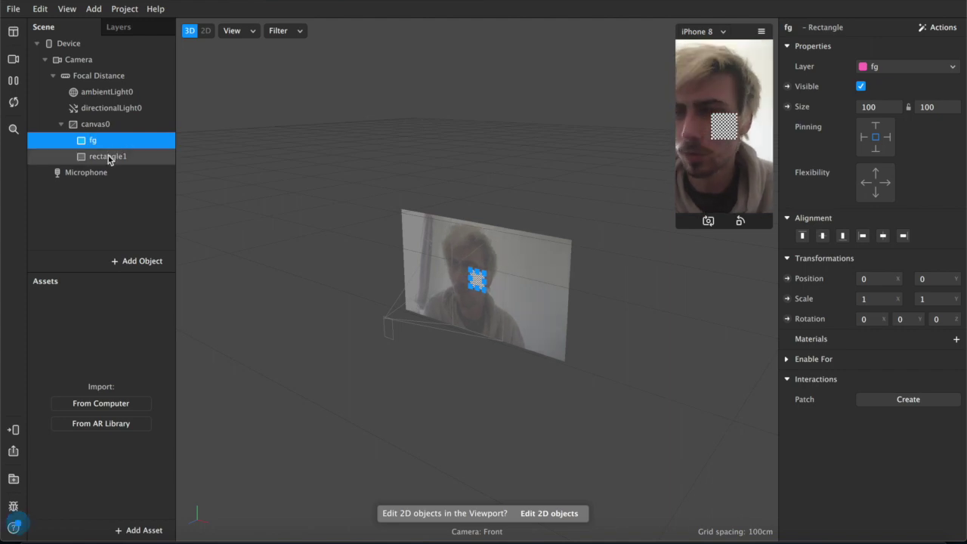
pyautogui.doubleClick(108, 157)
pyautogui.write('bg')
# Step: Assign the bg rectangle to the bg layer
pyautogui.click(102, 141)
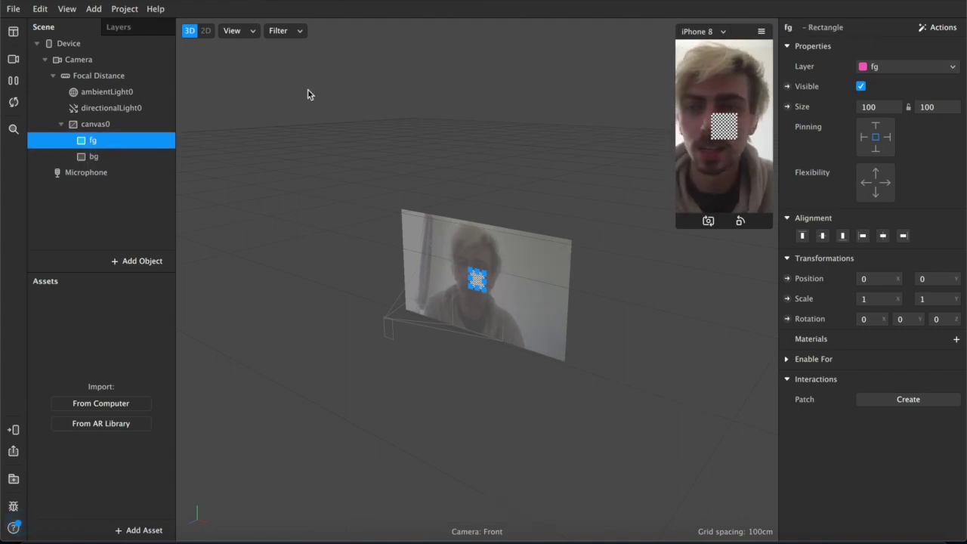
pyautogui.click(144, 156)
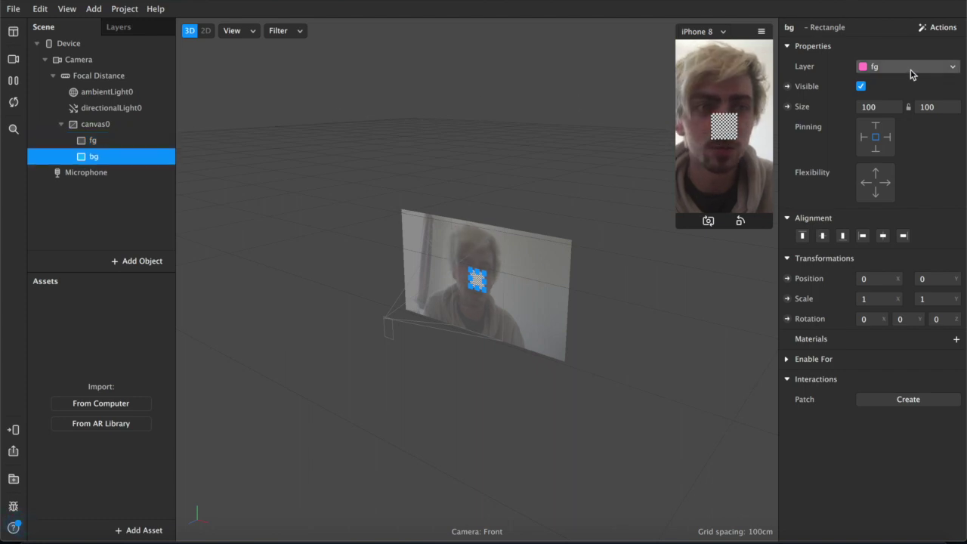
pyautogui.click(906, 68)
pyautogui.click(905, 87)
# Step: Make both the fg and bg rectangles fill the full width and height of the canvas
pyautogui.click(98, 143)
pyautogui.keyDown('shift'); pyautogui.click(97, 154); pyautogui.keyUp('shift')
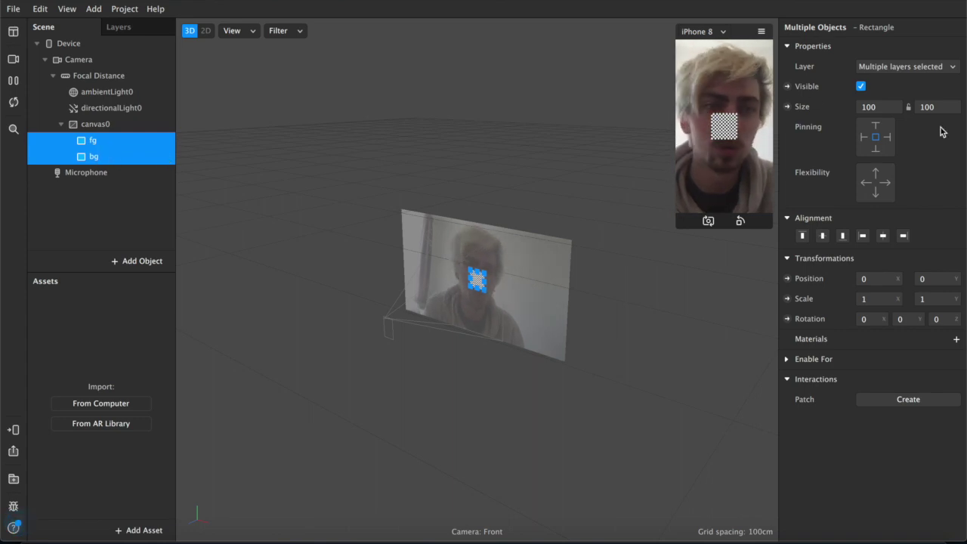
pyautogui.click(942, 109)
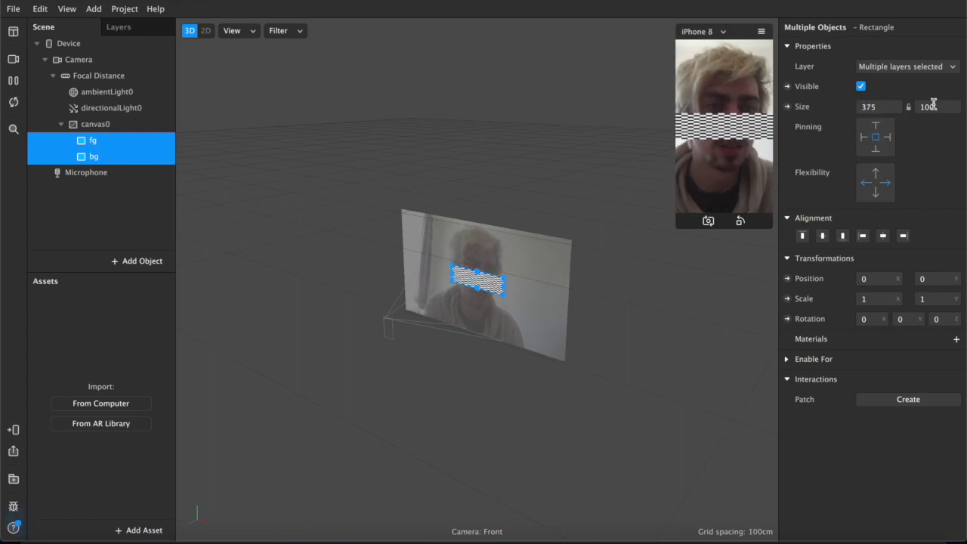
pyautogui.click(928, 126)
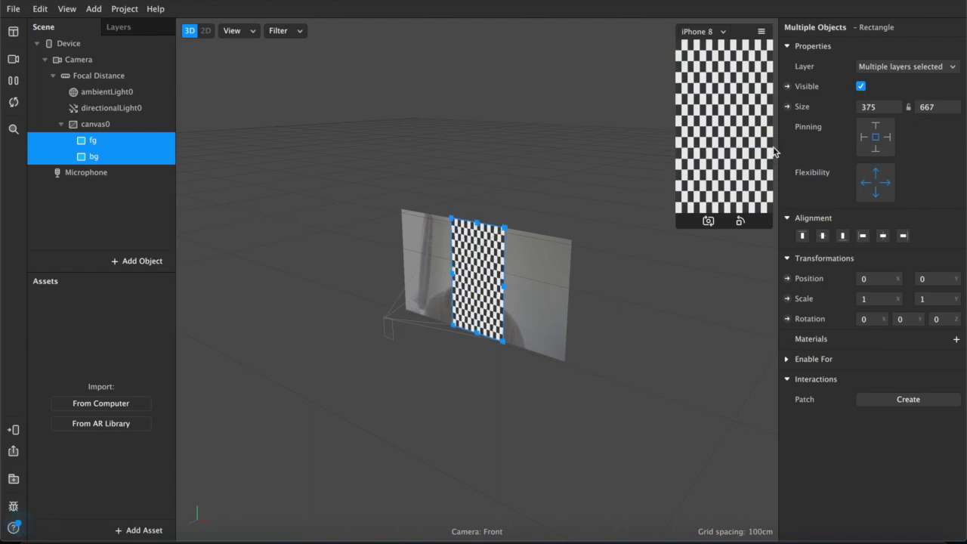
# Step: Create a new material on the fg rectangle and name that material fg
pyautogui.click(93, 156)
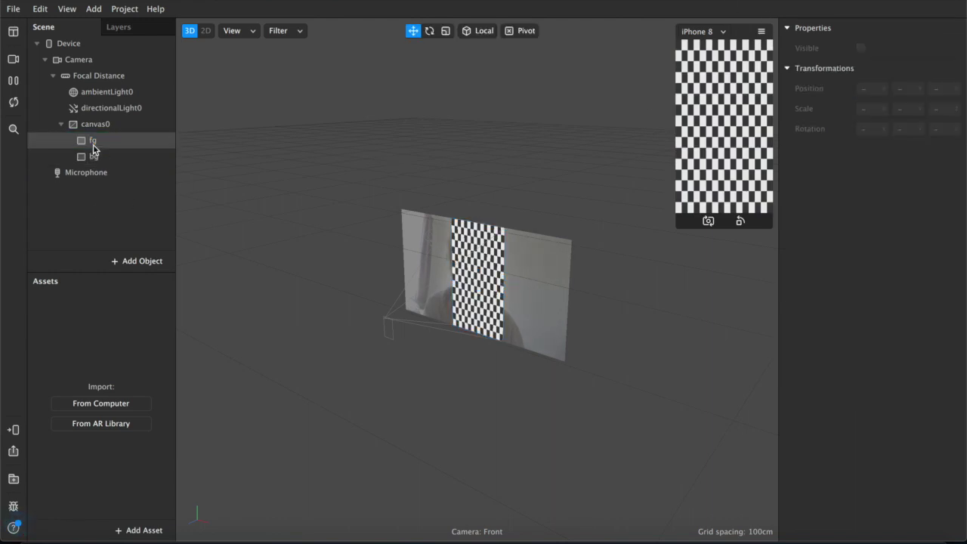
pyautogui.click(92, 141)
pyautogui.click(956, 340)
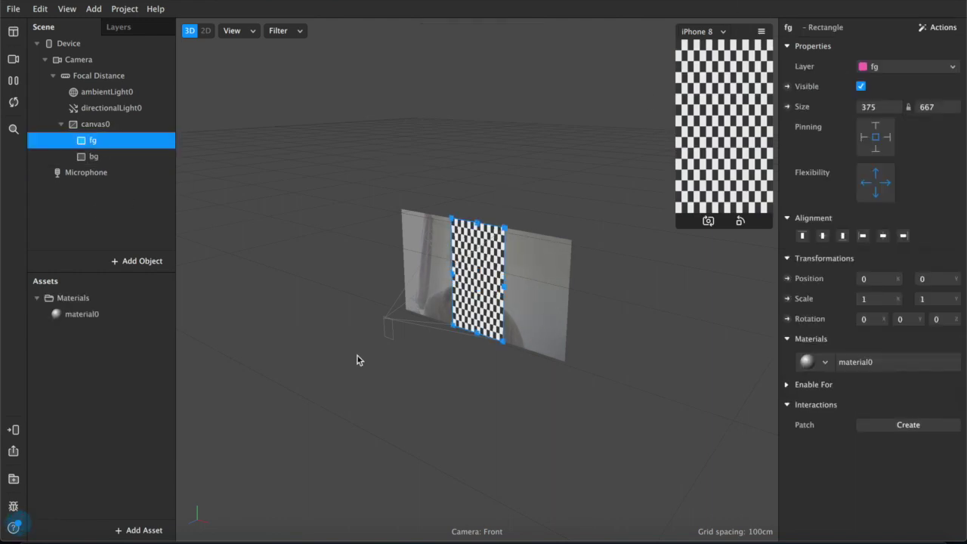
pyautogui.doubleClick(79, 315)
pyautogui.write('fg')
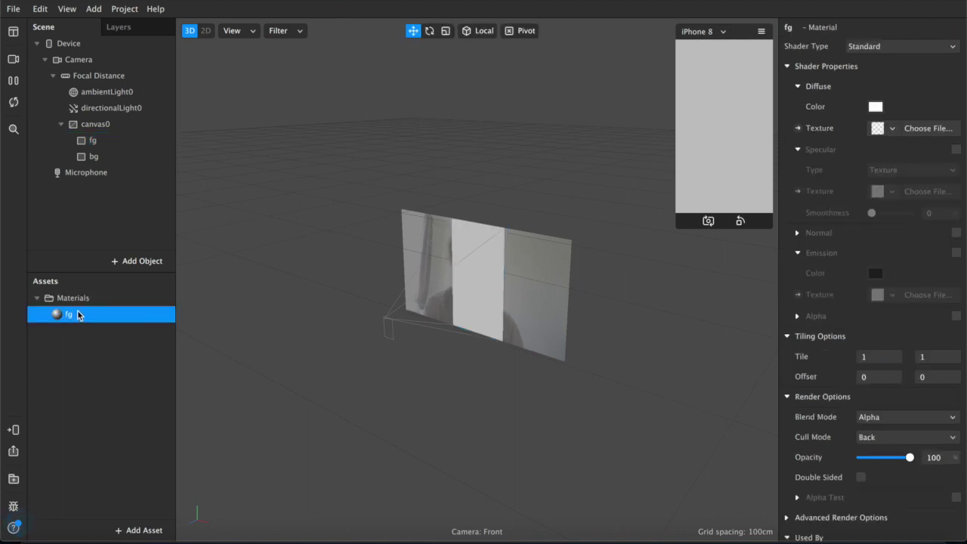
# Step: Create a new material on the bg rectangle and name that material bg
pyautogui.click(92, 156)
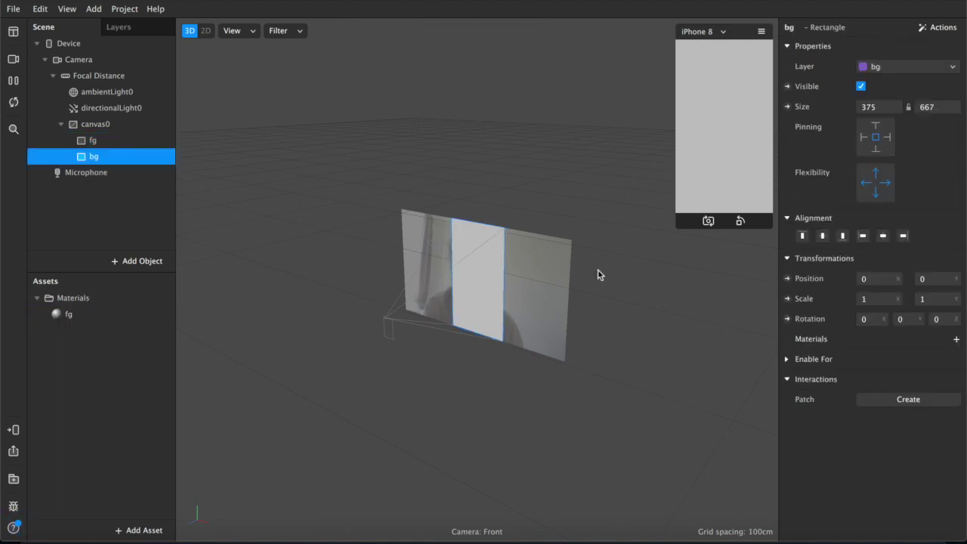
pyautogui.click(958, 342)
pyautogui.click(874, 386)
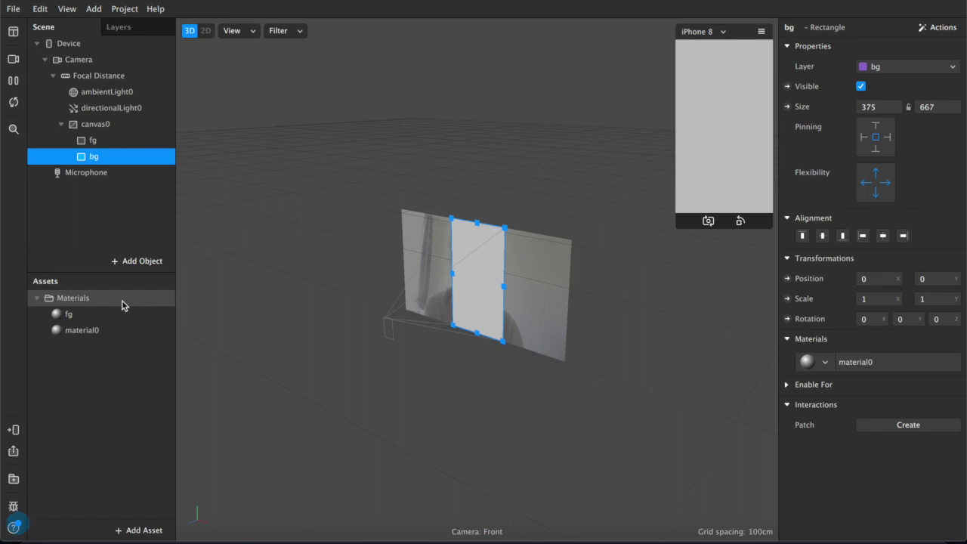
pyautogui.doubleClick(81, 330)
pyautogui.write('bg')
pyautogui.press('Return')
# Step: Set the shader type of both the fg and bg materials to Flat
pyautogui.keyDown('shift'); pyautogui.click(75, 314); pyautogui.keyUp('shift')
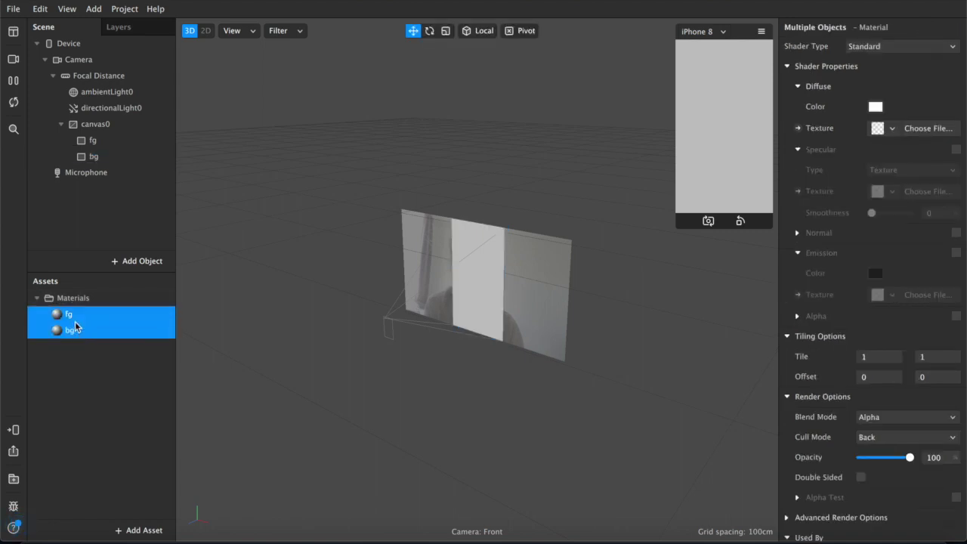
pyautogui.click(870, 47)
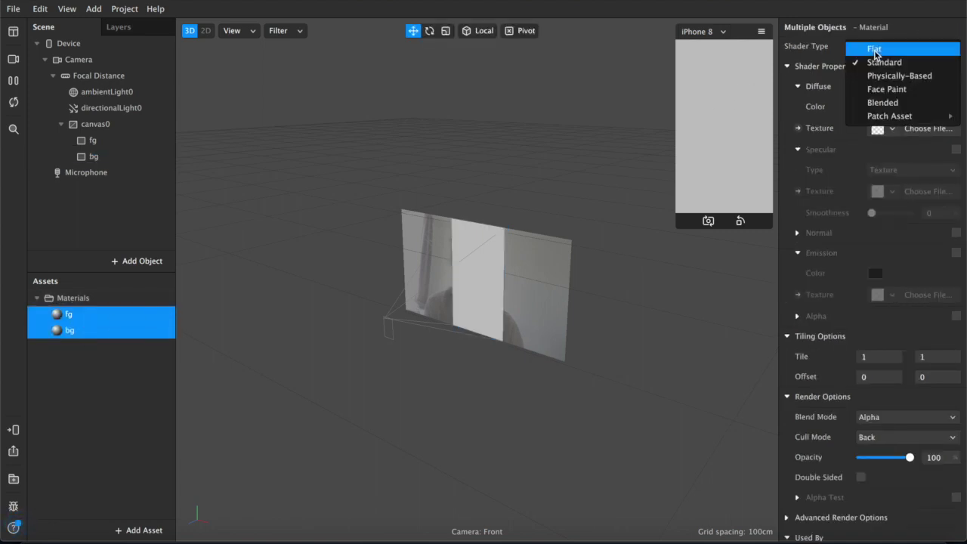
pyautogui.click(874, 49)
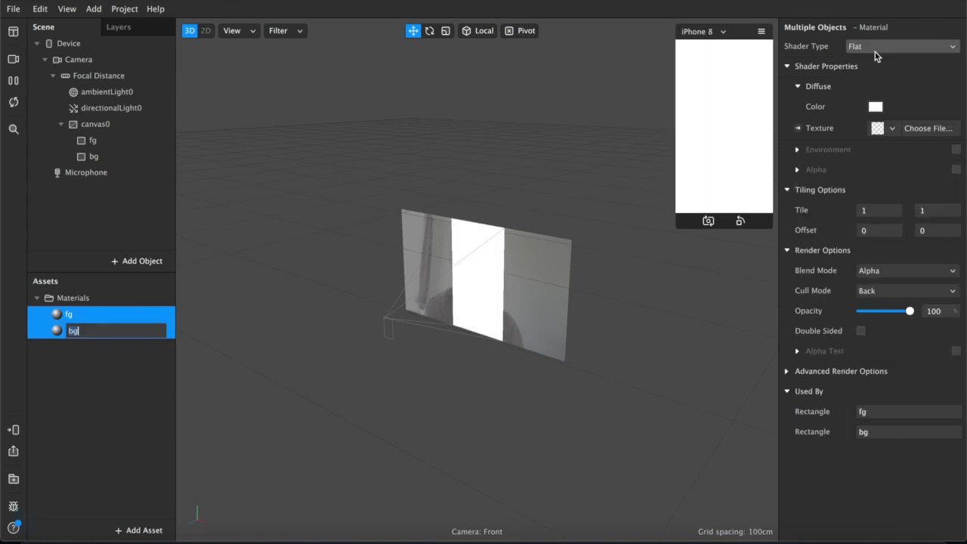
pyautogui.doubleClick(121, 331)
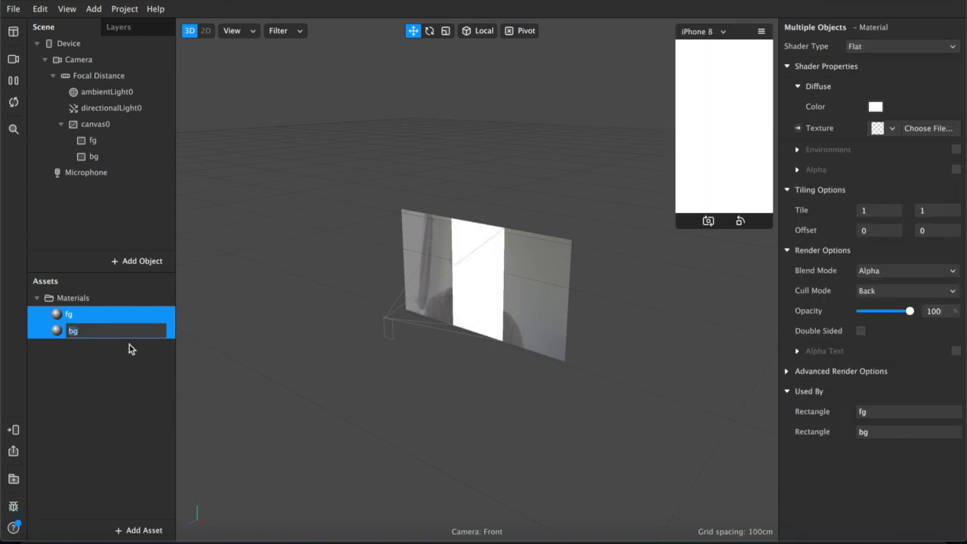
# Step: Add a person segmentation mask and a texture extraction to the scene's Camera
pyautogui.click(79, 63)
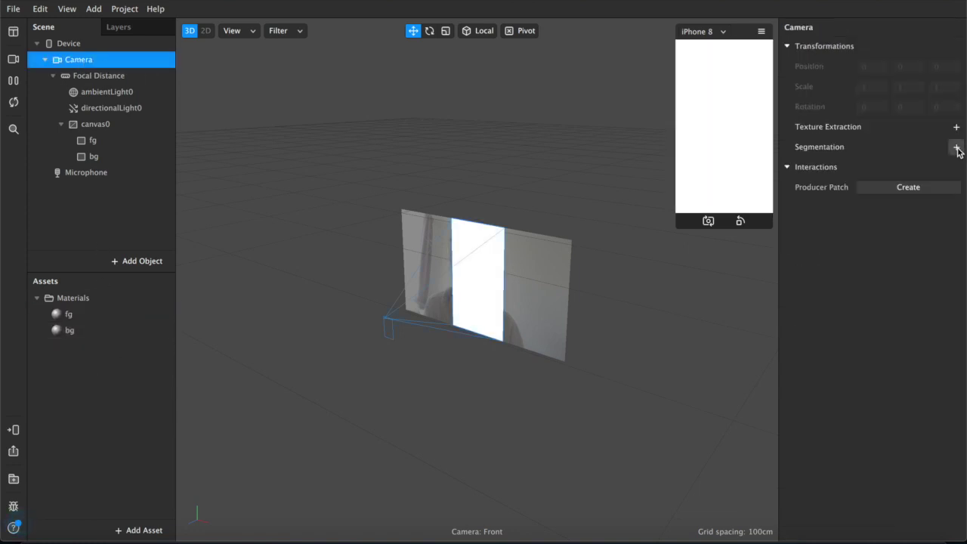
pyautogui.click(957, 148)
pyautogui.click(957, 128)
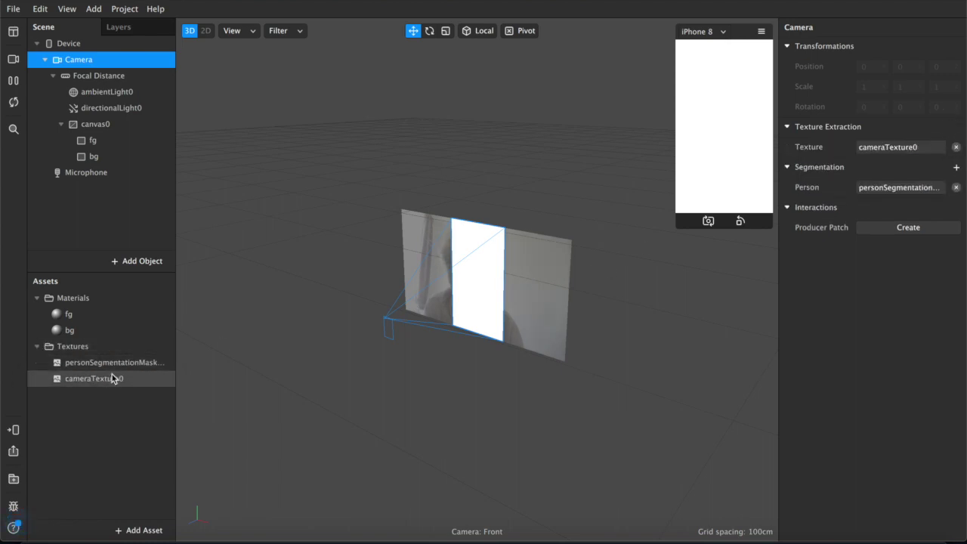
# Step: Give the fg material cameraTexture0 as its diffuse texture and enable Alpha with personSegmentationMaskTexture0
pyautogui.doubleClick(71, 315)
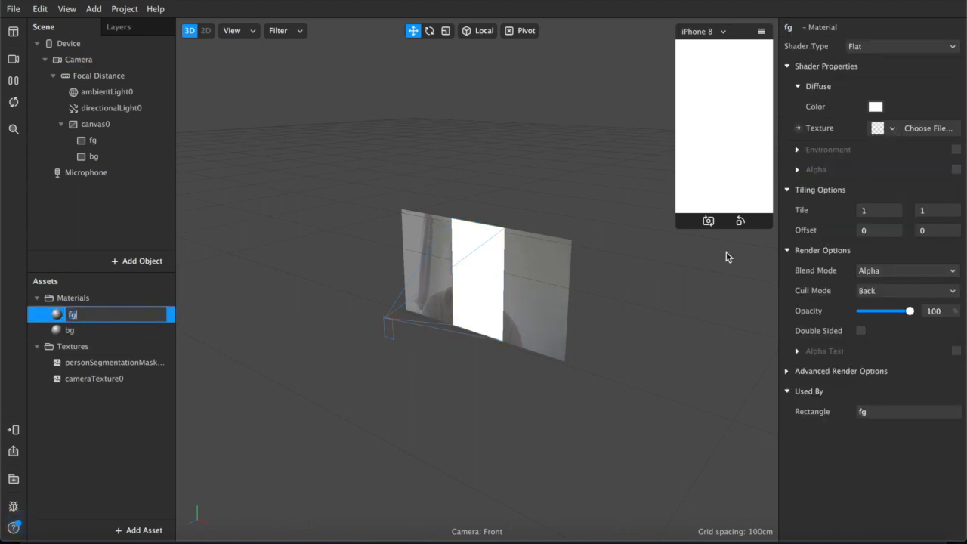
pyautogui.click(894, 129)
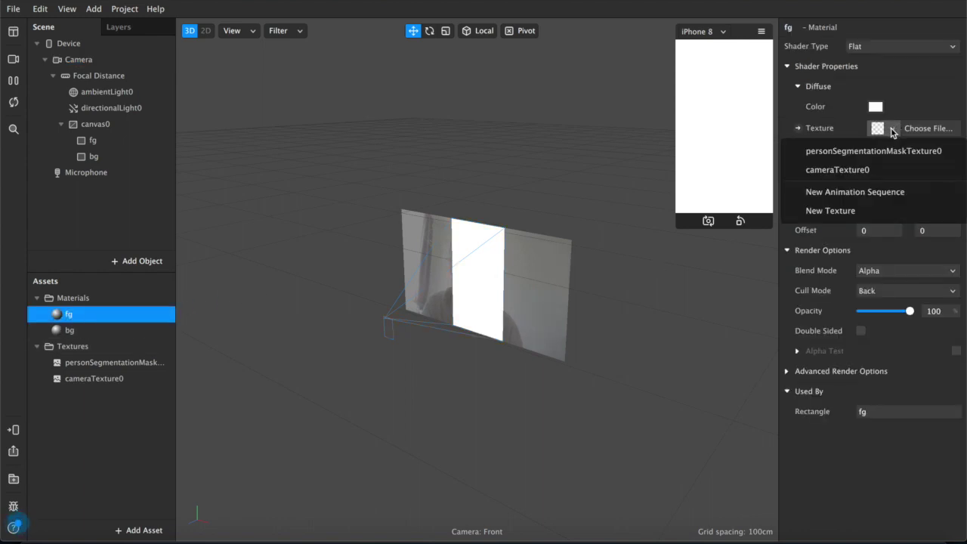
pyautogui.click(865, 169)
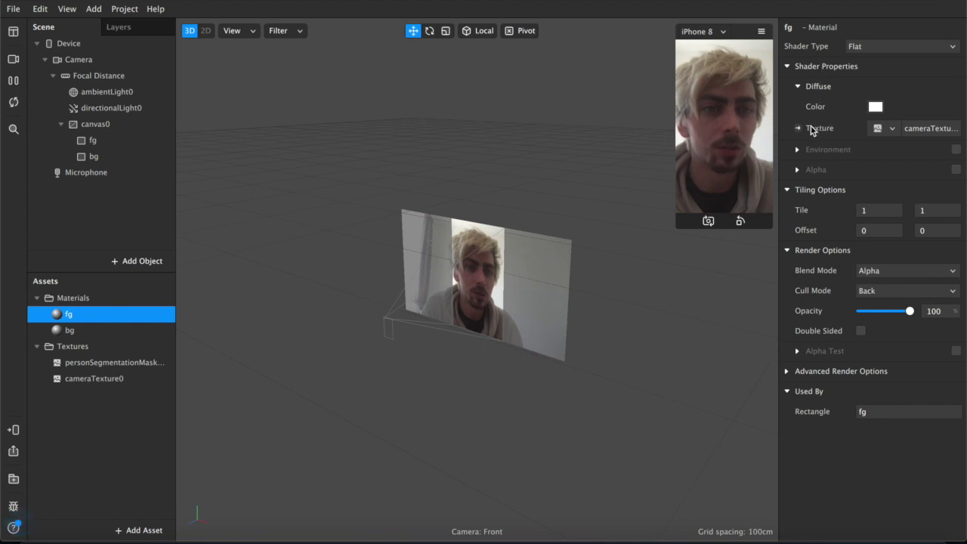
pyautogui.click(956, 170)
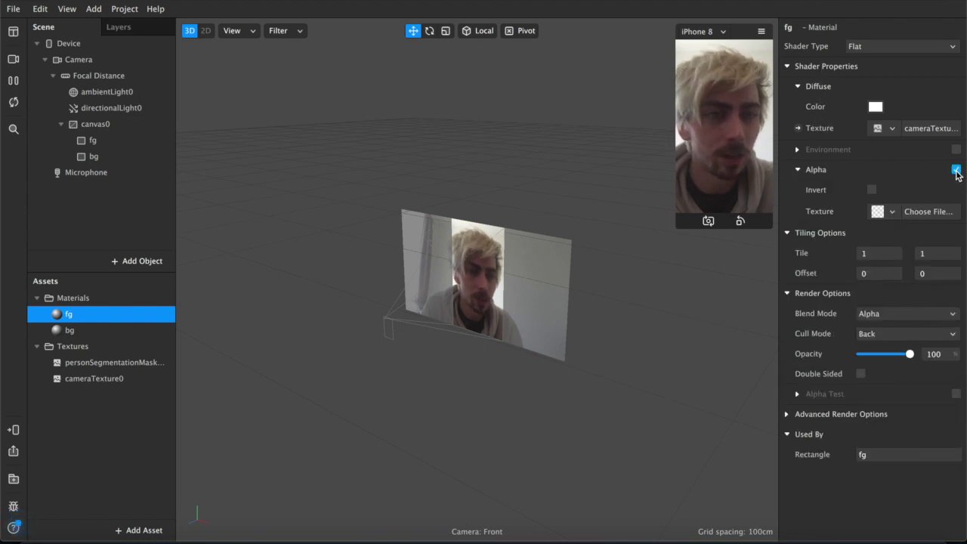
pyautogui.click(882, 212)
pyautogui.click(801, 234)
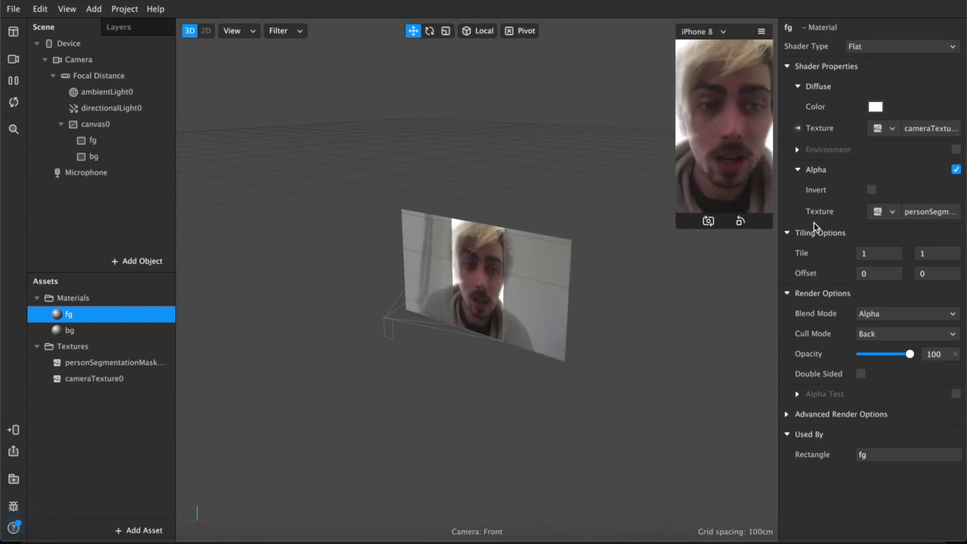
# Step: Try Spring green as the bg material's diffuse color and discard the change
pyautogui.click(125, 331)
pyautogui.moveTo(902, 317); pyautogui.dragTo(965, 318)
pyautogui.moveTo(777, 307); pyautogui.dragTo(930, 311)
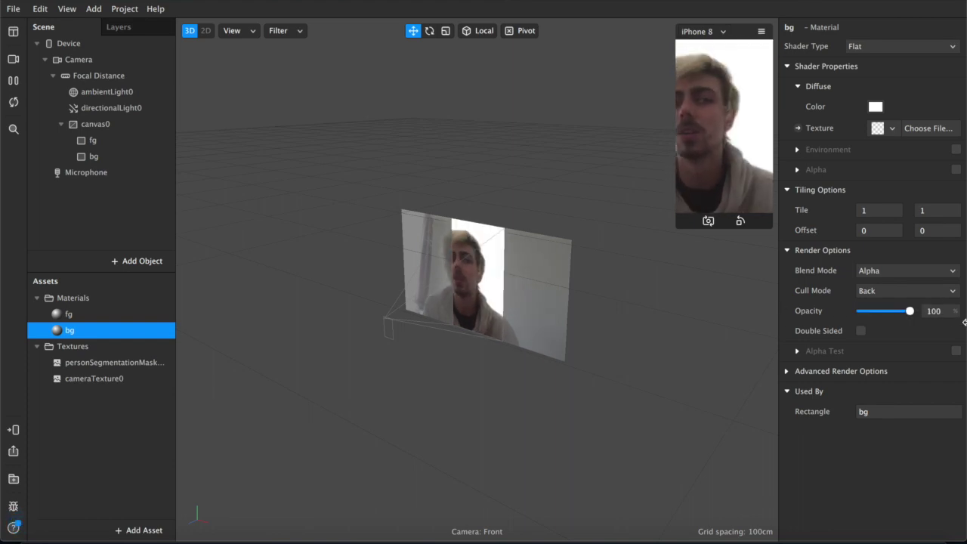
pyautogui.click(874, 106)
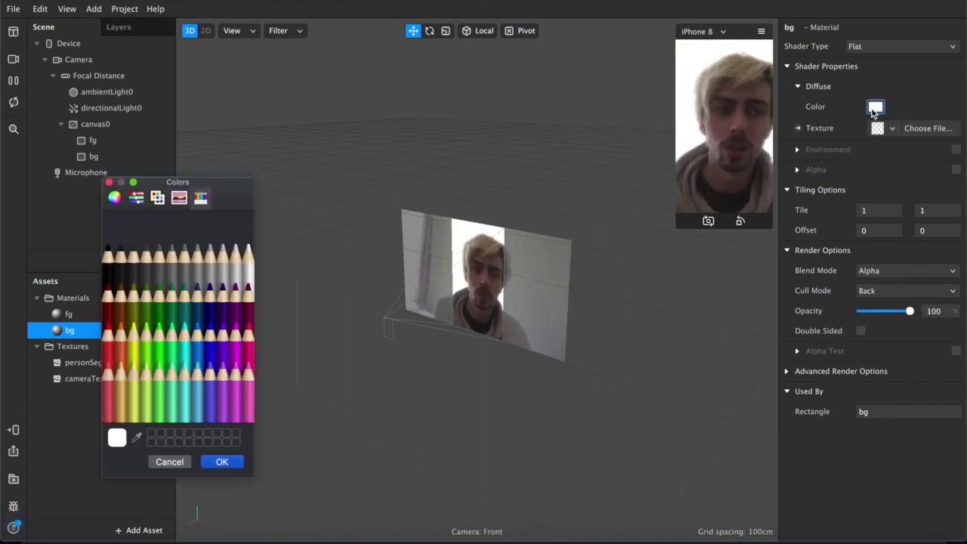
pyautogui.click(157, 333)
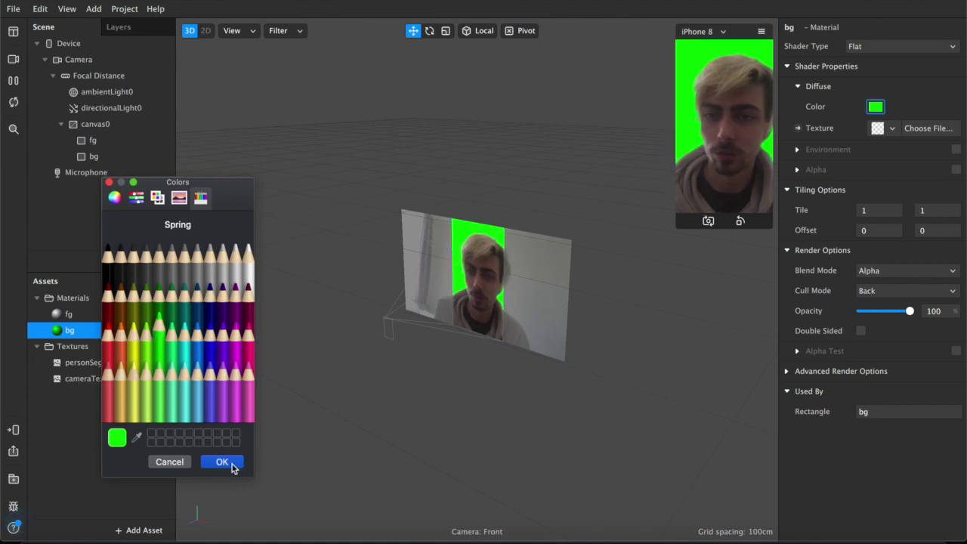
pyautogui.click(175, 462)
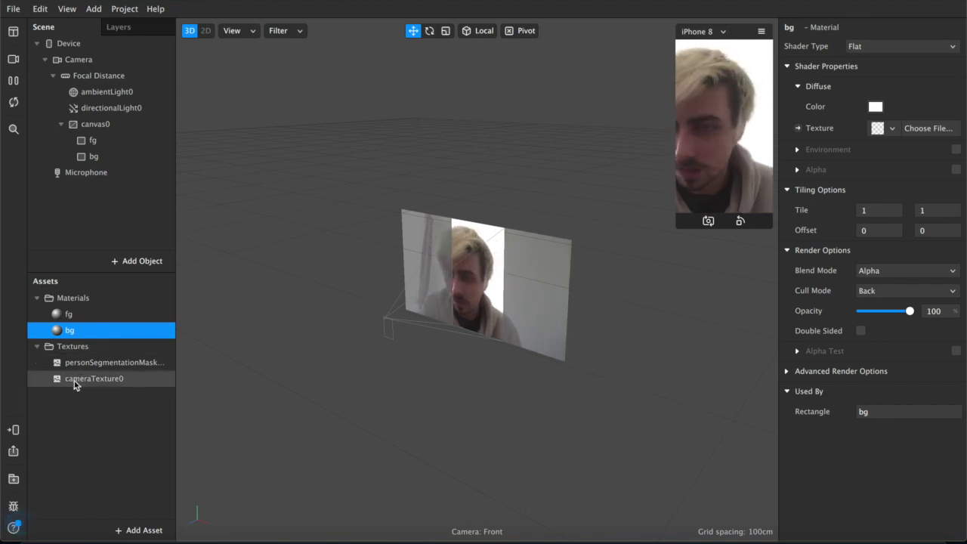
# Step: Open the Patch Editor and import the free Pixelate shader from the AR Library's patch assets
pyautogui.click(67, 9)
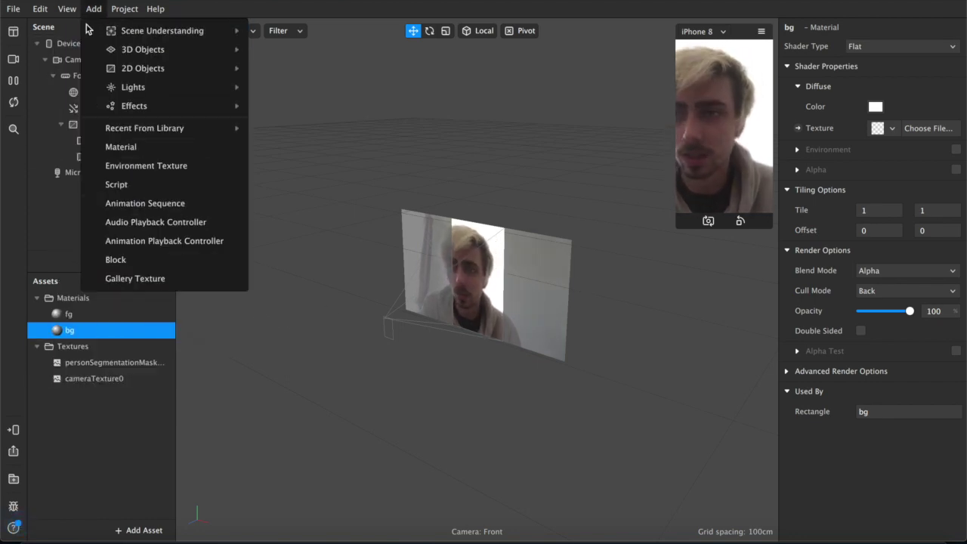
pyautogui.click(75, 31)
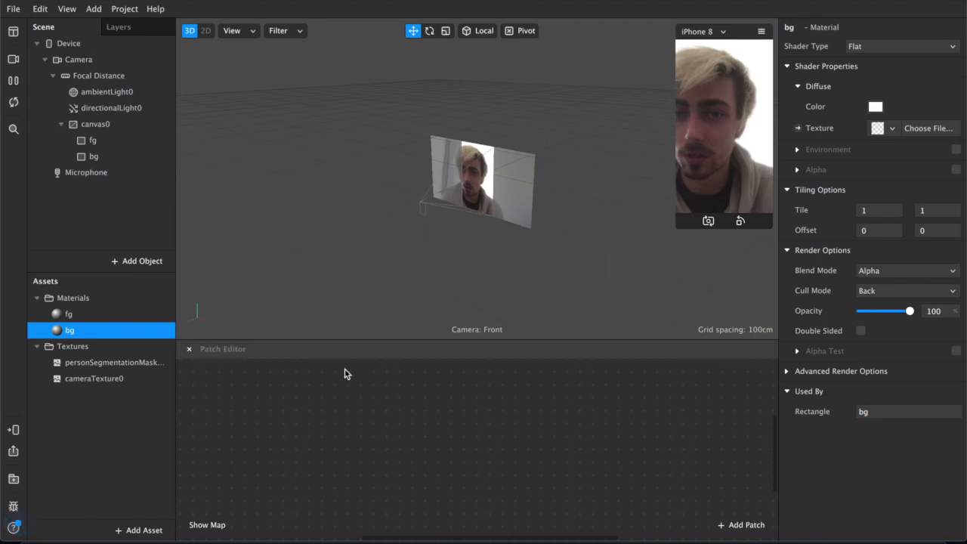
pyautogui.click(144, 531)
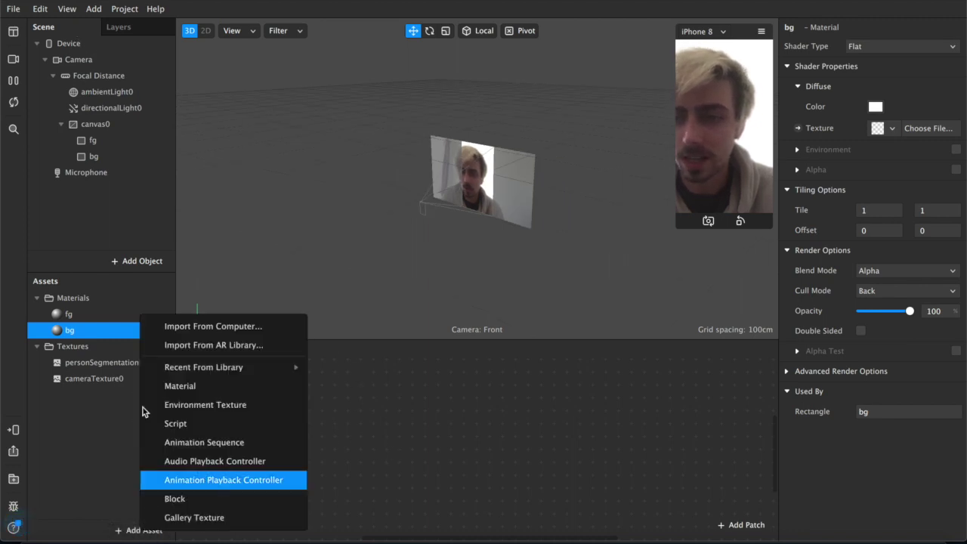
pyautogui.click(191, 346)
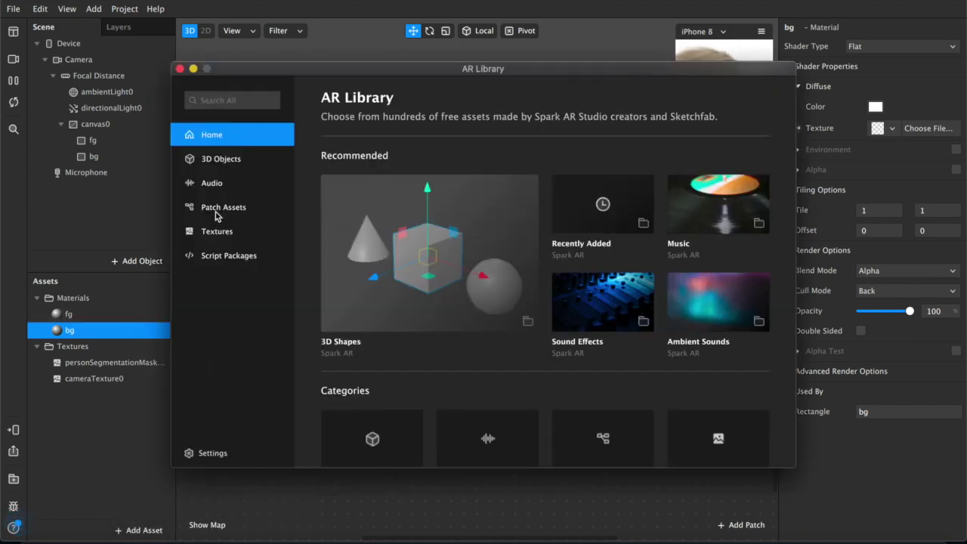
pyautogui.click(219, 208)
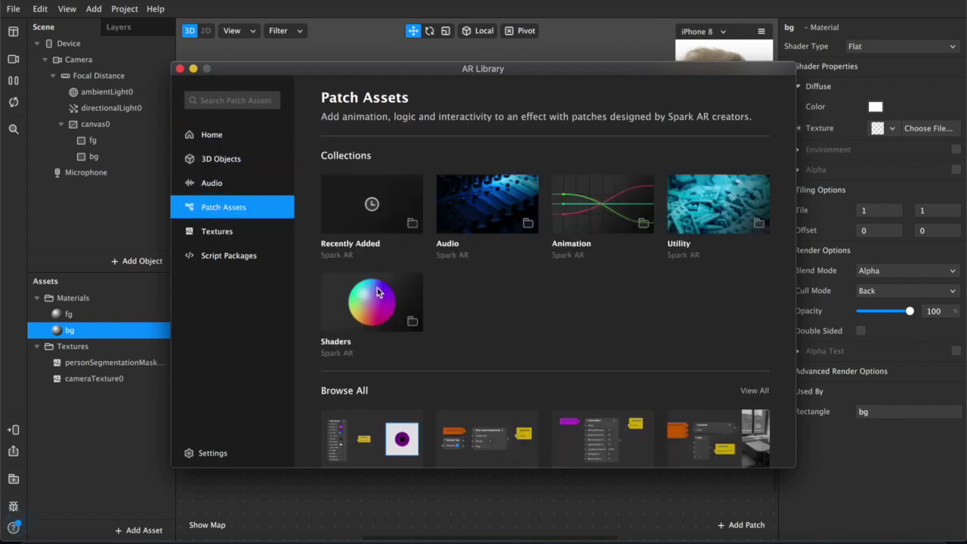
pyautogui.click(358, 301)
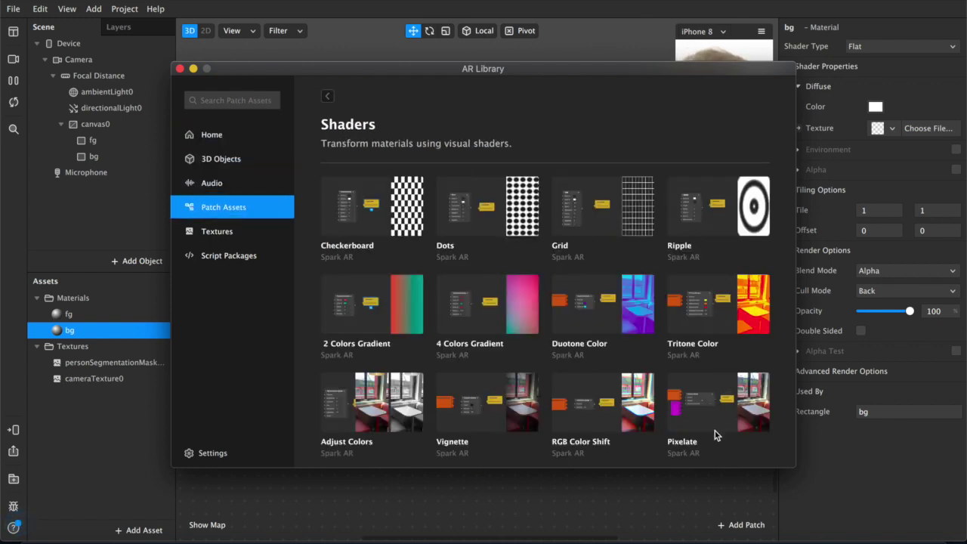
pyautogui.click(718, 411)
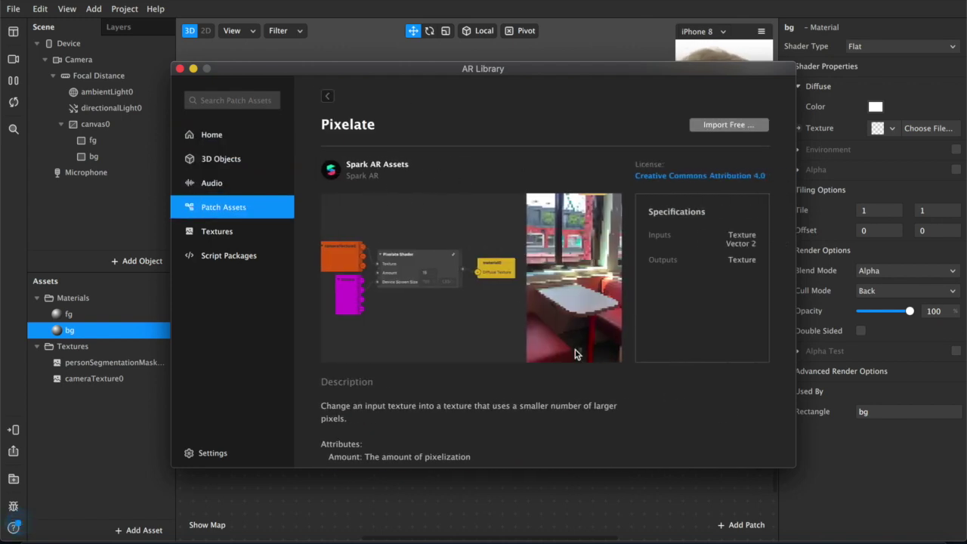
pyautogui.click(711, 126)
pyautogui.click(717, 146)
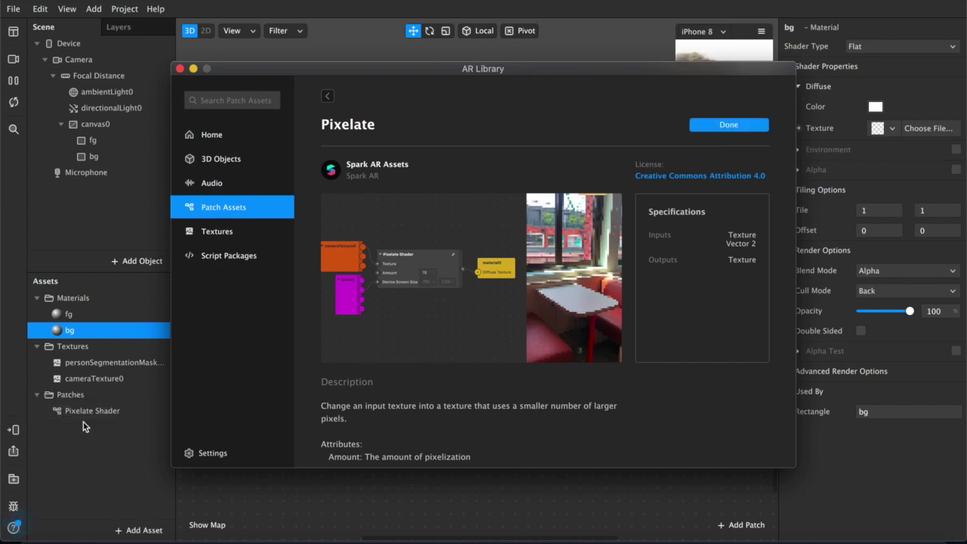
# Step: Place the imported Pixelate Shader patch in the middle of the Patch Editor
pyautogui.click(93, 411)
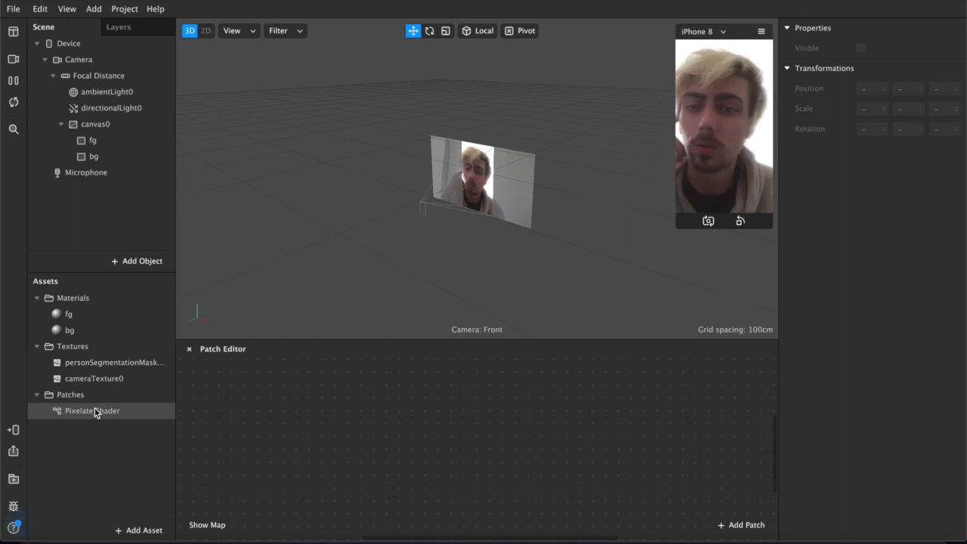
pyautogui.moveTo(94, 411); pyautogui.dragTo(497, 444)
pyautogui.moveTo(556, 431); pyautogui.dragTo(489, 402)
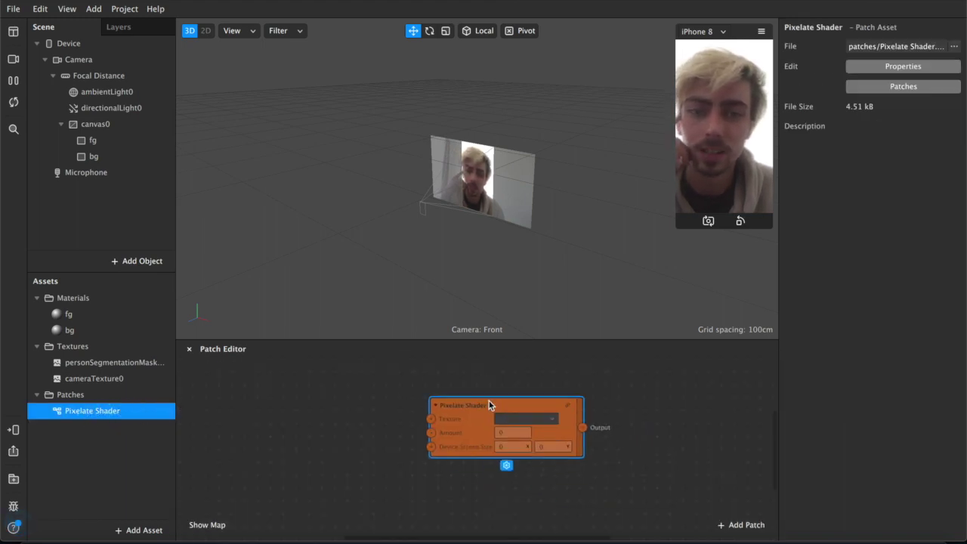
pyautogui.click(225, 444)
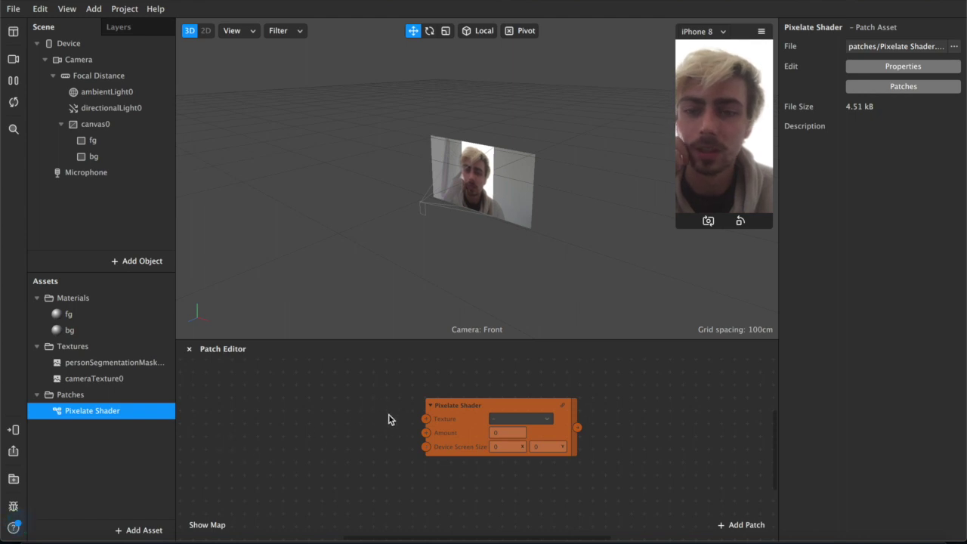
# Step: Create a patch for the fg material's diffuse texture and connect the Pixelate Shader's output to it
pyautogui.click(68, 314)
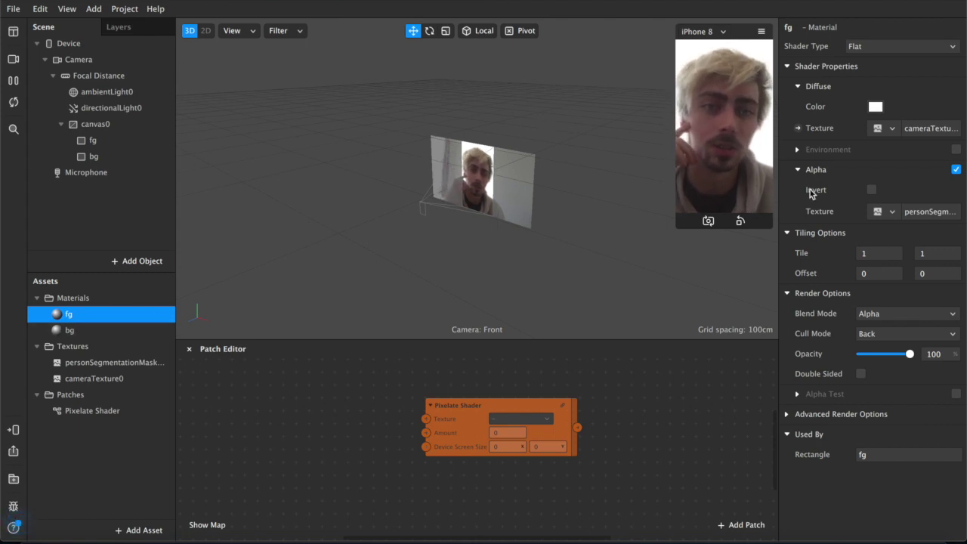
pyautogui.click(798, 128)
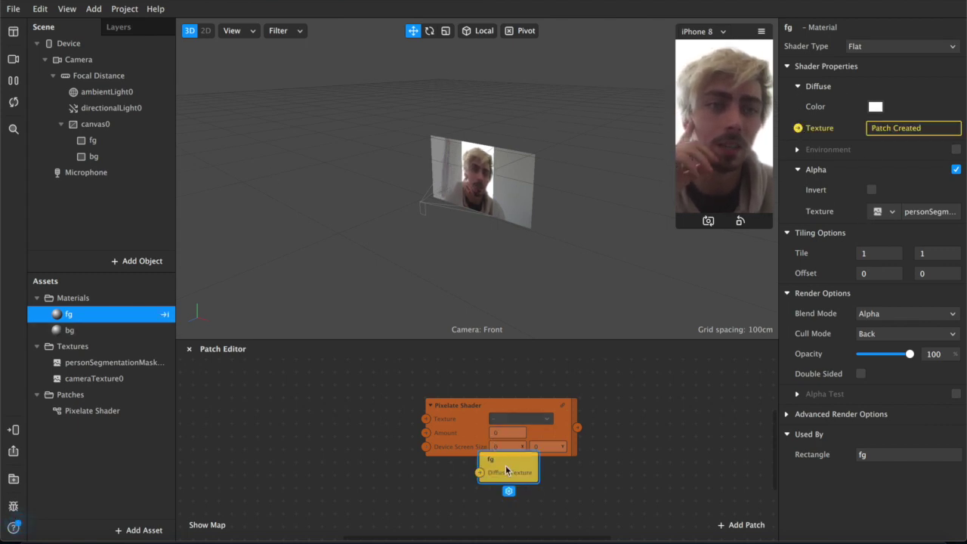
pyautogui.moveTo(507, 470); pyautogui.dragTo(660, 416)
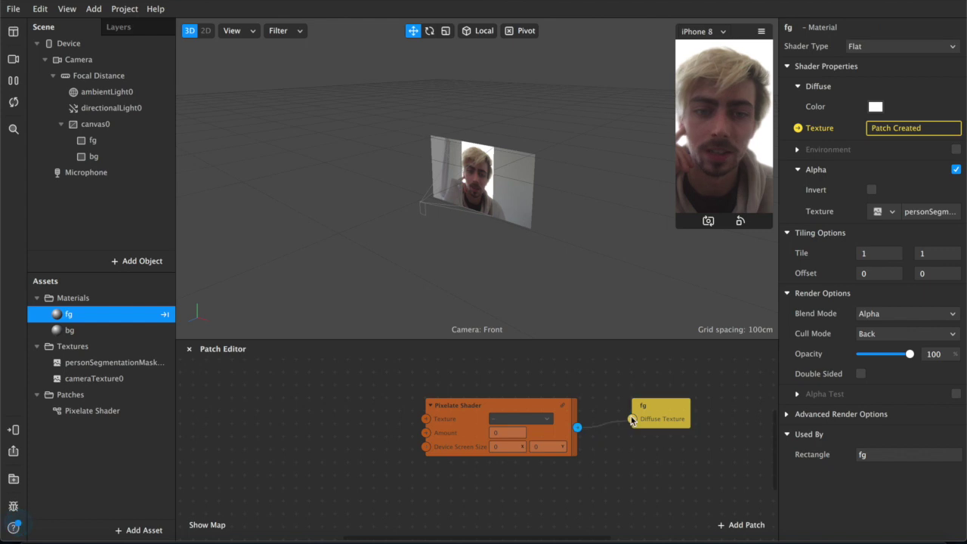
pyautogui.moveTo(646, 432); pyautogui.dragTo(638, 436)
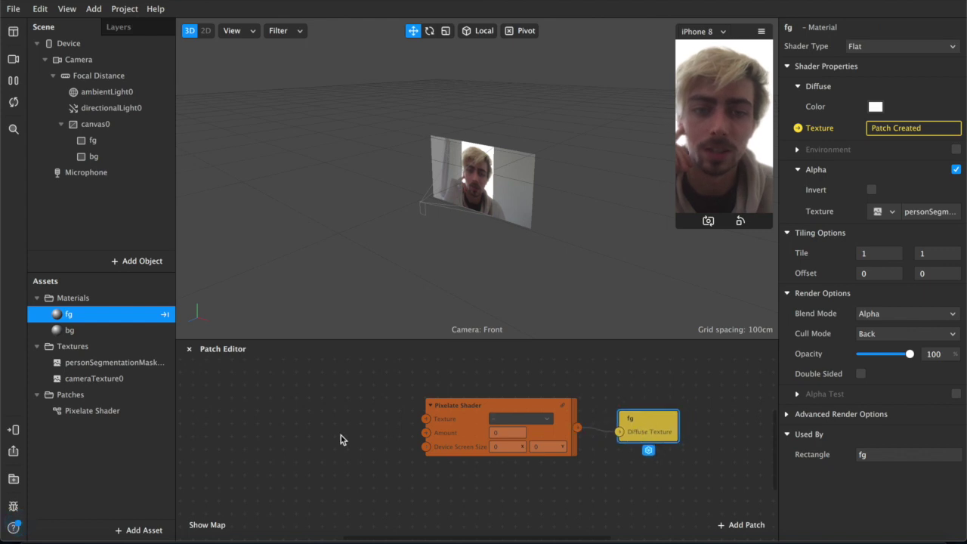
# Step: Add cameraTexture0 and Device patches to the Patch Editor, placed one above the other ahead of the Pixelate Shader
pyautogui.click(83, 379)
pyautogui.moveTo(84, 382); pyautogui.dragTo(301, 403)
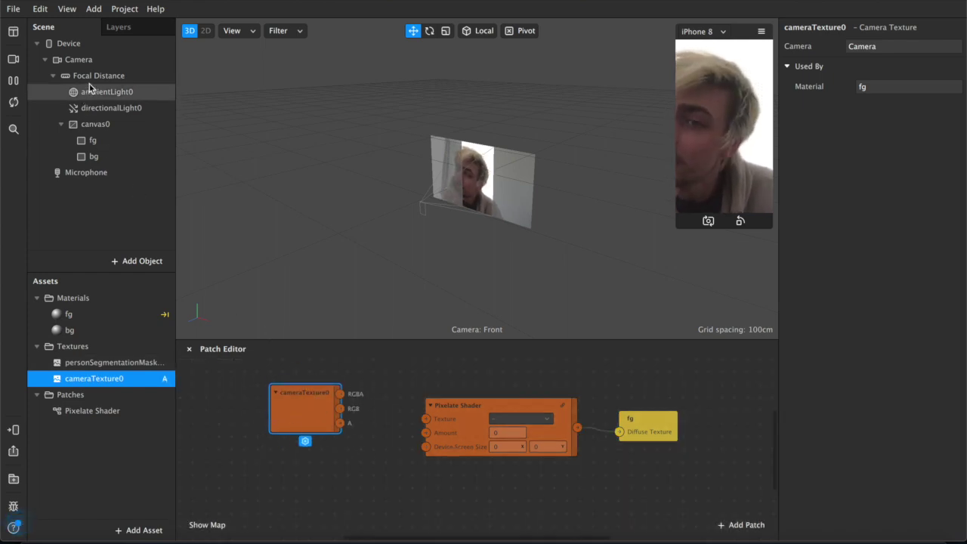
pyautogui.click(66, 45)
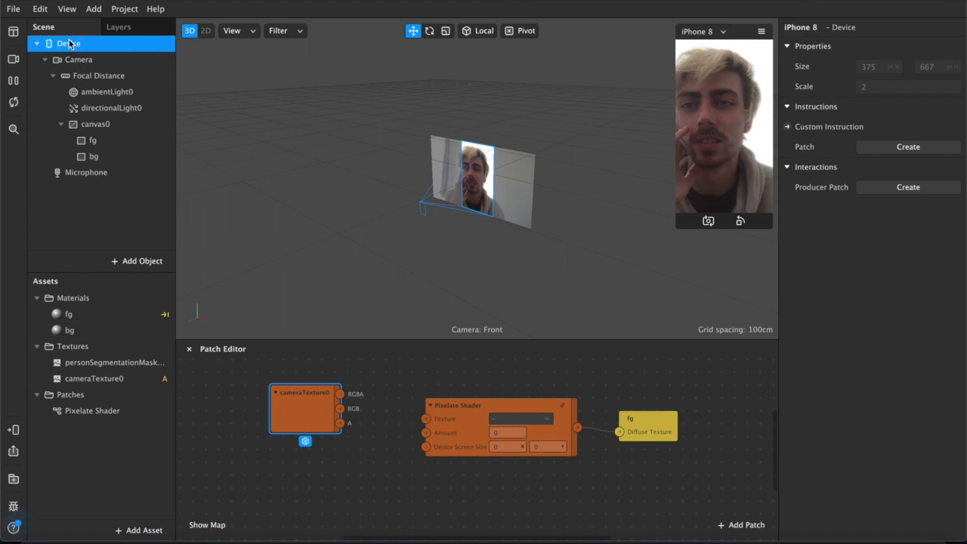
pyautogui.moveTo(231, 304); pyautogui.dragTo(299, 467)
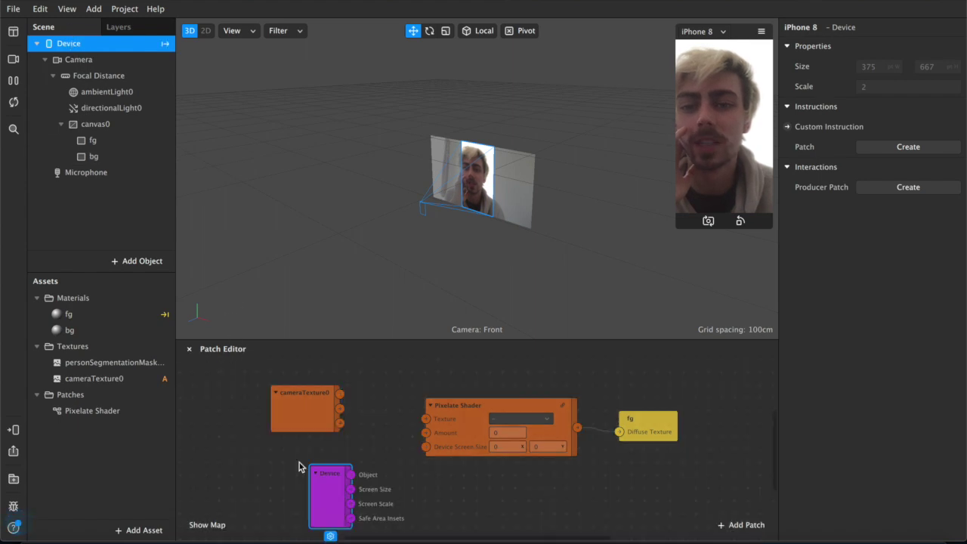
pyautogui.moveTo(337, 496); pyautogui.dragTo(324, 475)
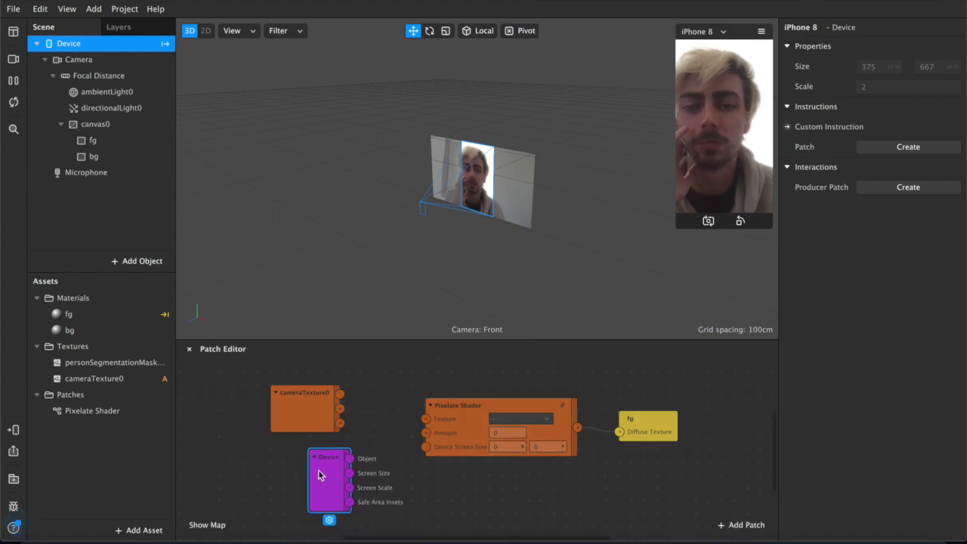
# Step: Connect cameraTexture0's RGBA output to the Pixelate Shader's Texture input, and the Device's Screen Size to its Device Screen Size input
pyautogui.click(304, 401)
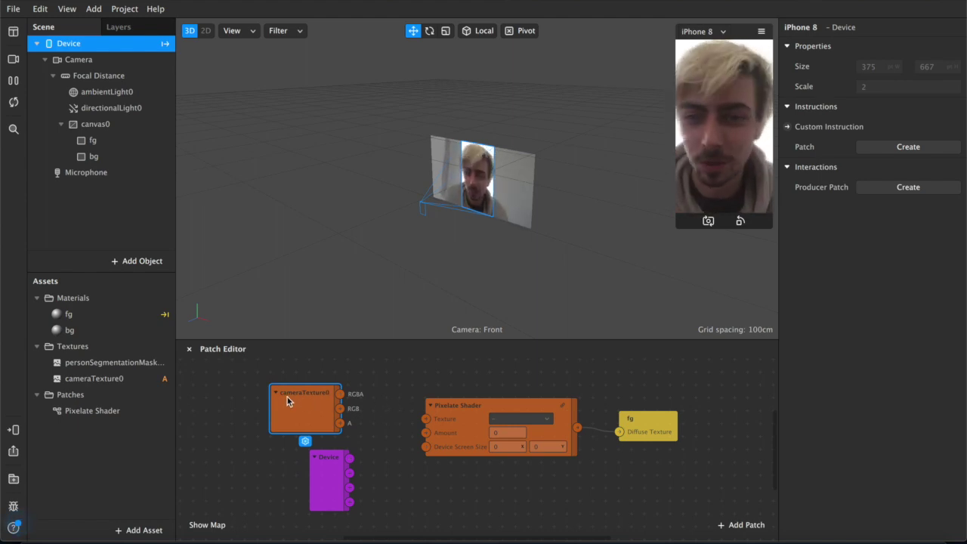
pyautogui.moveTo(344, 401); pyautogui.dragTo(348, 400)
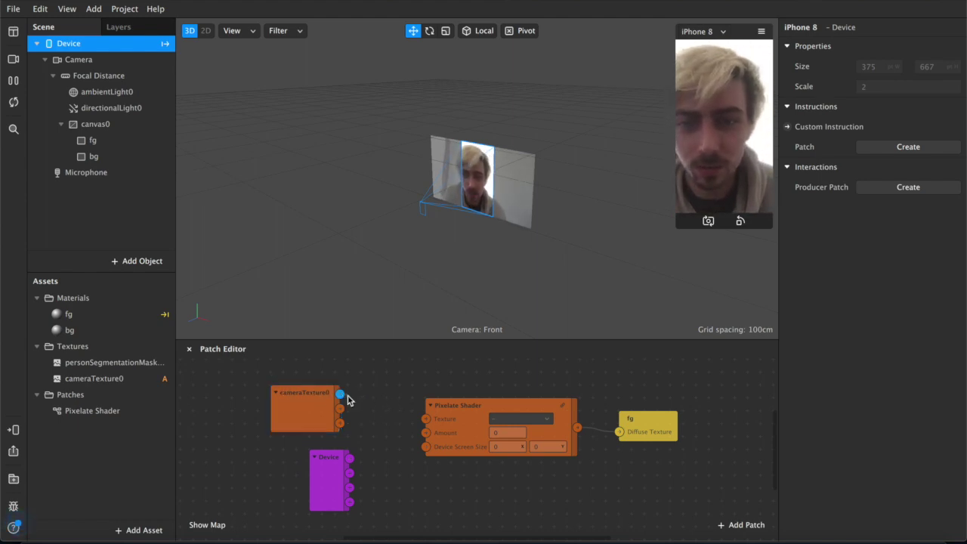
pyautogui.moveTo(425, 427); pyautogui.dragTo(426, 420)
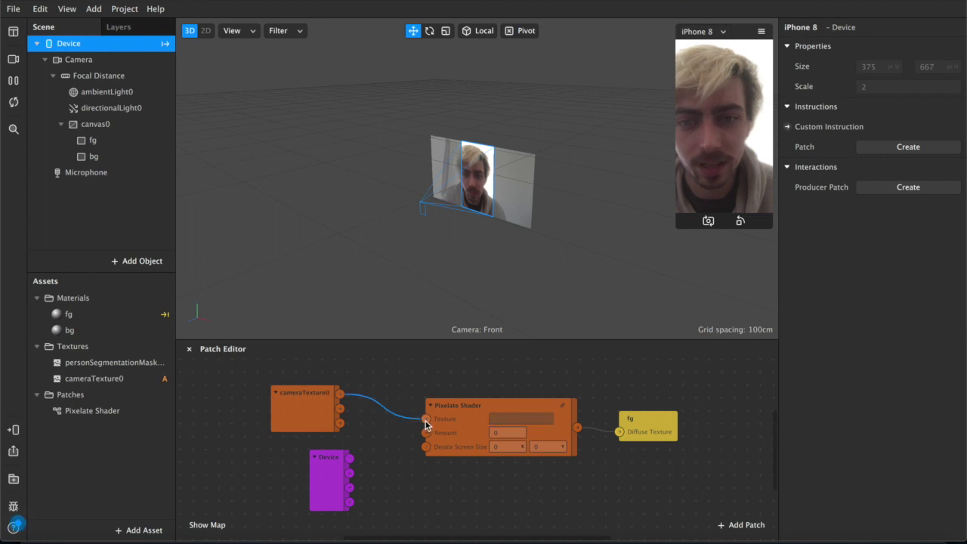
pyautogui.click(337, 482)
pyautogui.moveTo(351, 474); pyautogui.dragTo(425, 448)
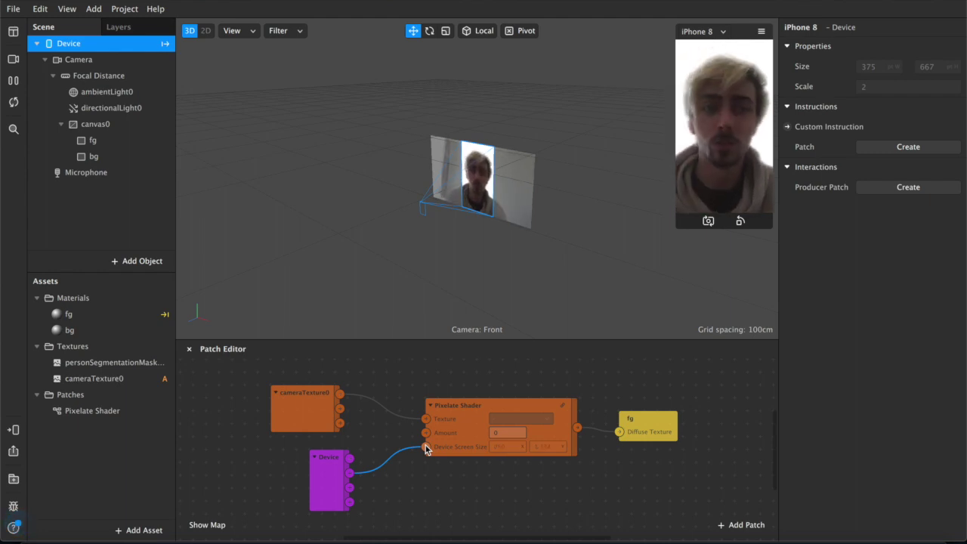
# Step: Set the Pixelate Shader's Amount to 10, change it to 25, and enlarge the iPhone 8 preview
pyautogui.click(504, 432)
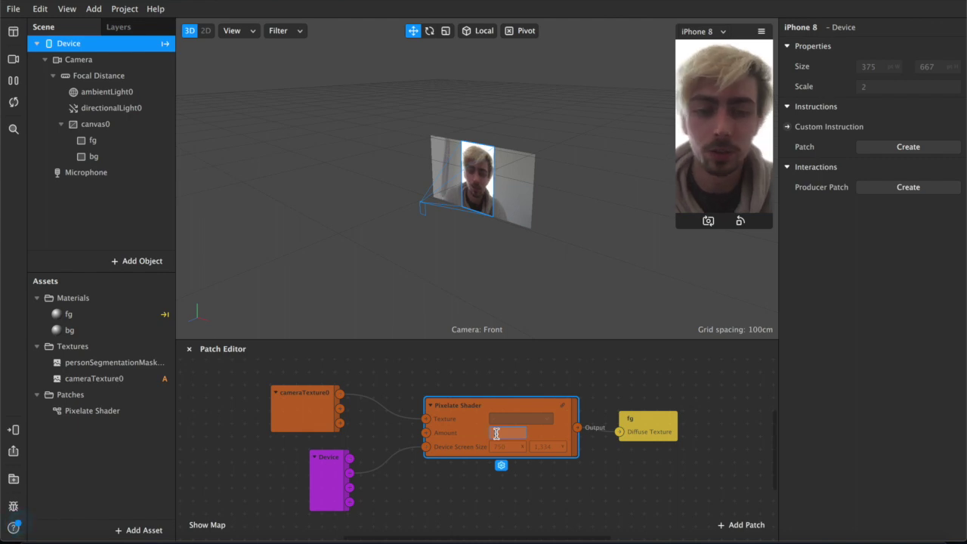
pyautogui.write('10')
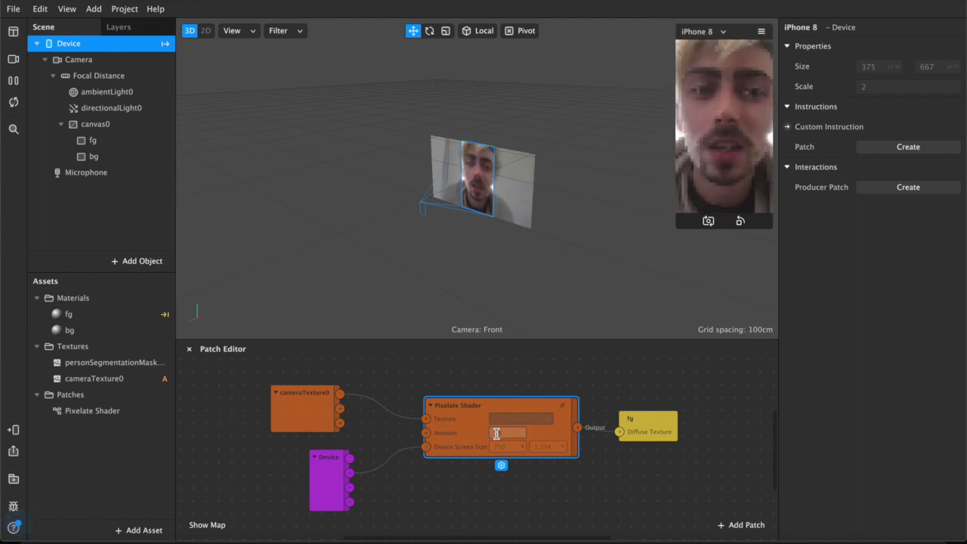
pyautogui.write('25')
pyautogui.moveTo(676, 229); pyautogui.dragTo(606, 325)
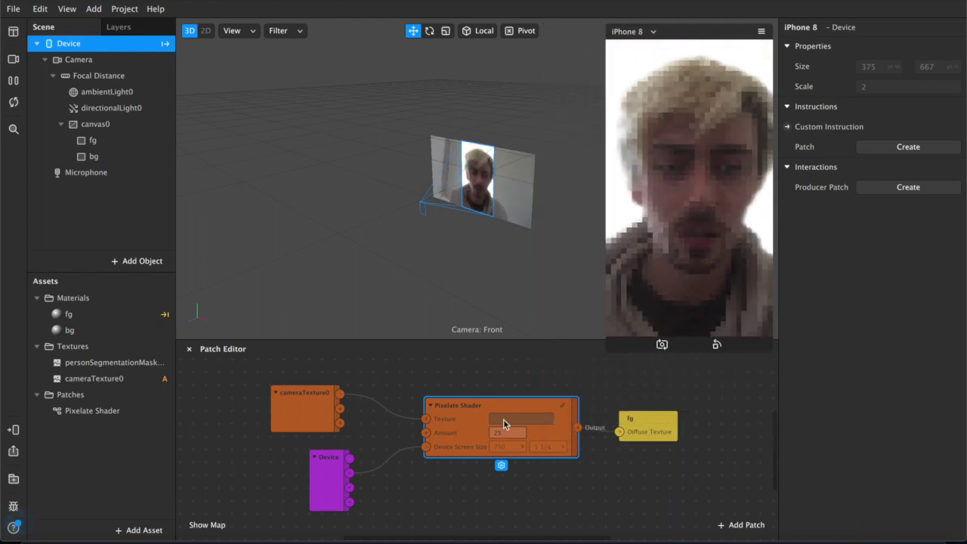
# Step: Try Amount values of 50, 100 and 1000 on the Pixelate Shader, and undo the last change
pyautogui.doubleClick(505, 432)
pyautogui.write('50')
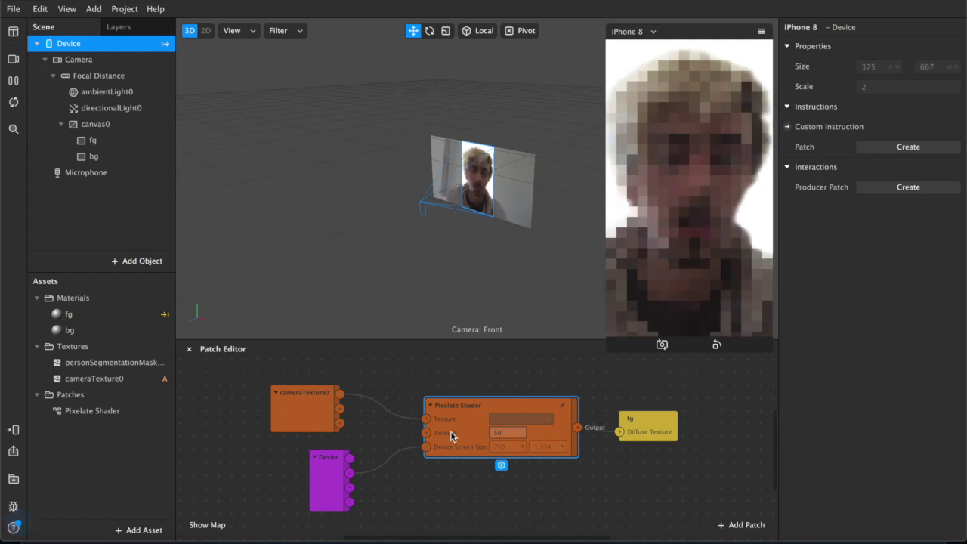
pyautogui.doubleClick(498, 433)
pyautogui.write('100')
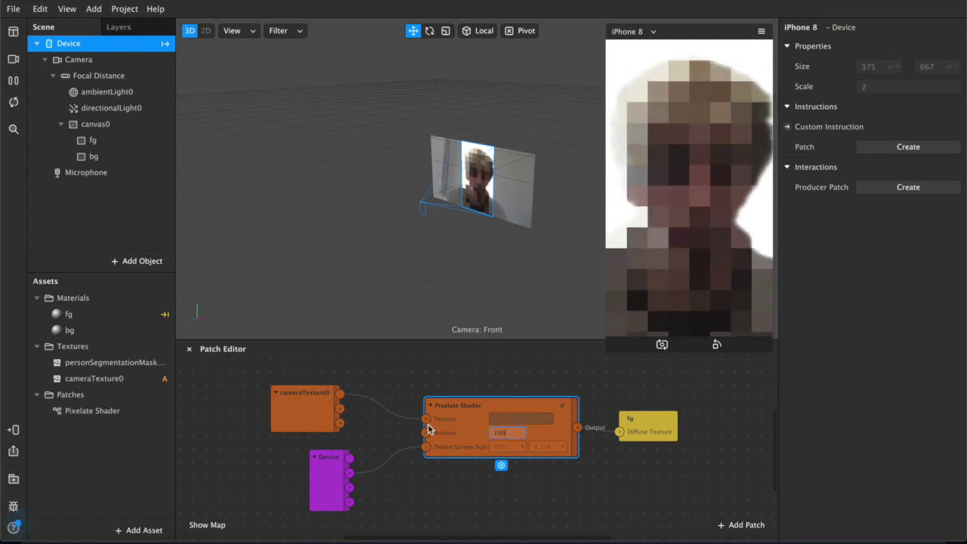
pyautogui.write('1000')
pyautogui.press('Return')
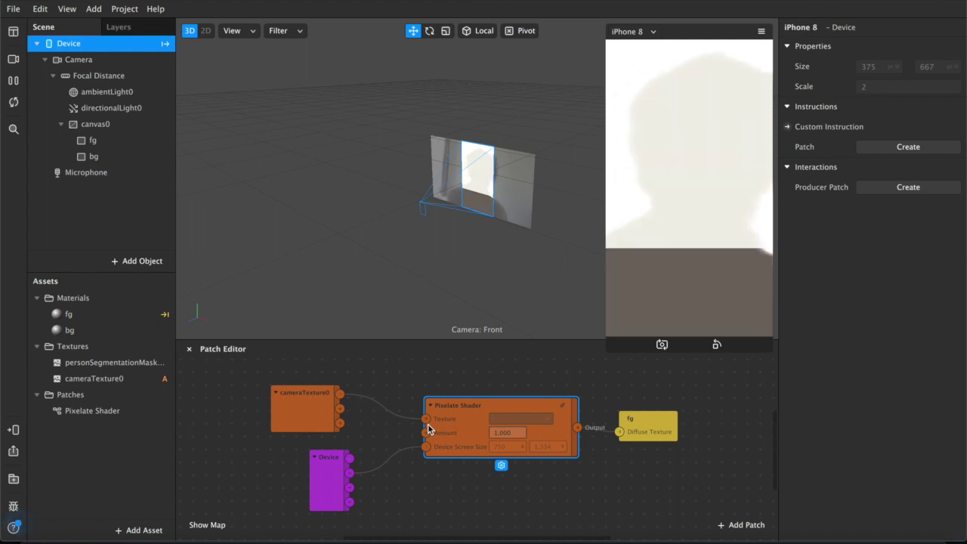
pyautogui.hotkey('ctrl', 'z')
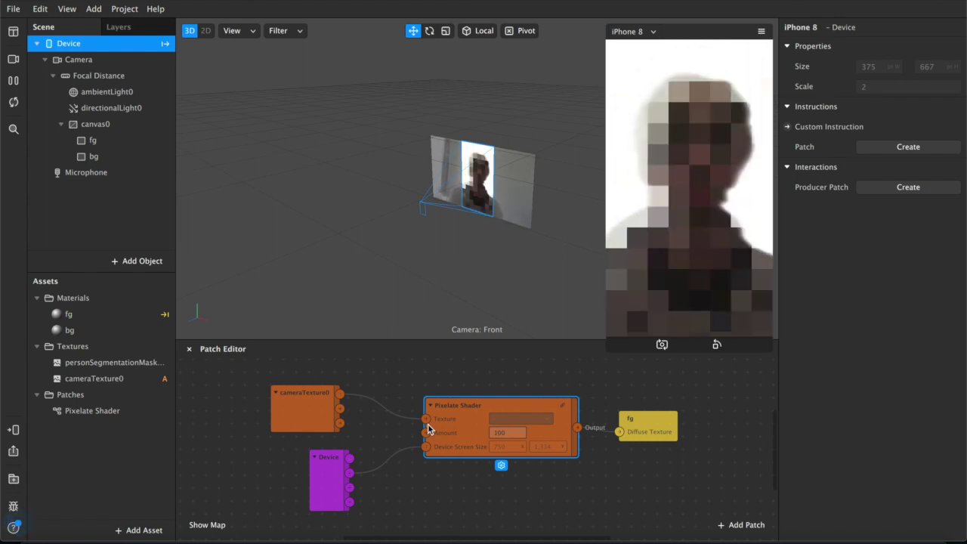
# Step: Set the Pixelate Shader's Amount to 10
pyautogui.doubleClick(505, 432)
pyautogui.write('10')
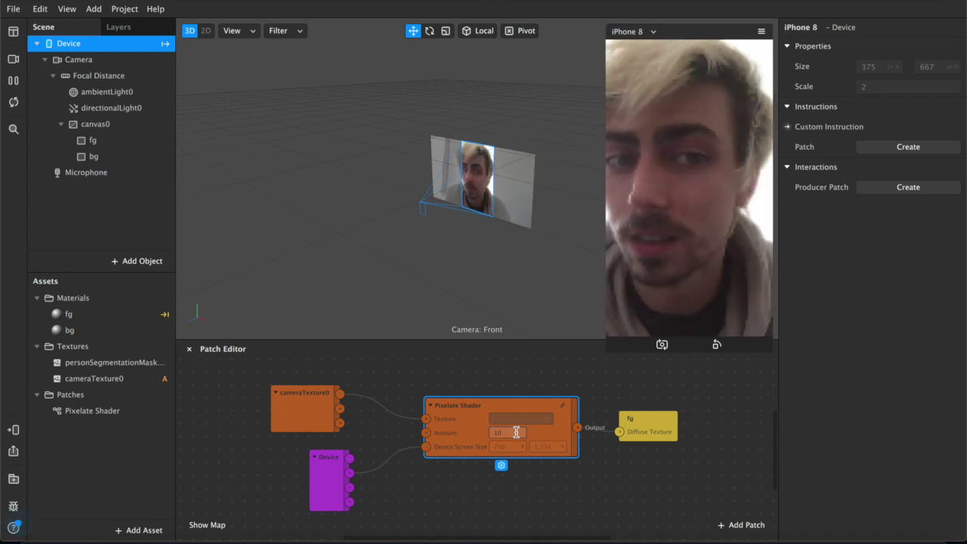
# Step: Move the Device patch lower and the cameraTexture0 patch higher to free space beside the Pixelate Shader
pyautogui.click(408, 479)
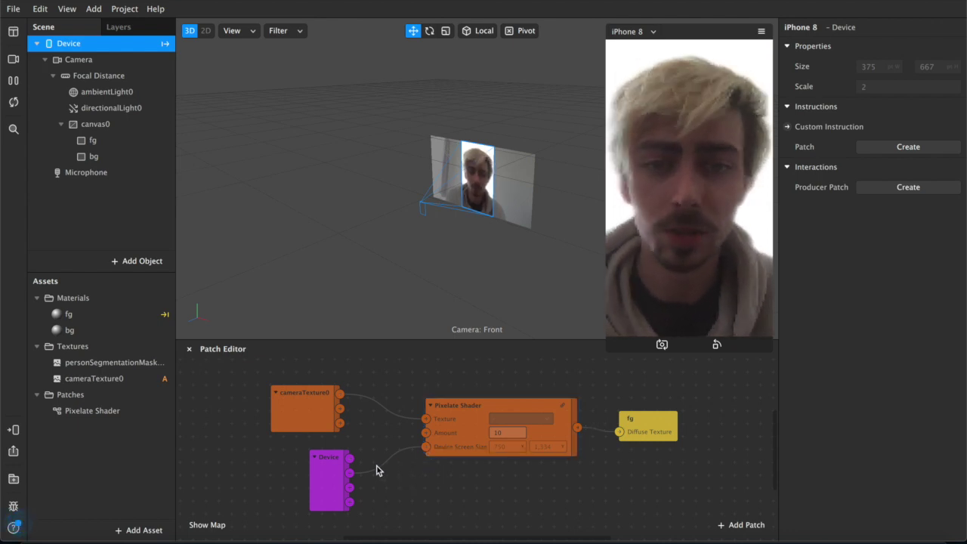
pyautogui.moveTo(335, 466); pyautogui.dragTo(330, 514)
pyautogui.moveTo(311, 402); pyautogui.dragTo(321, 372)
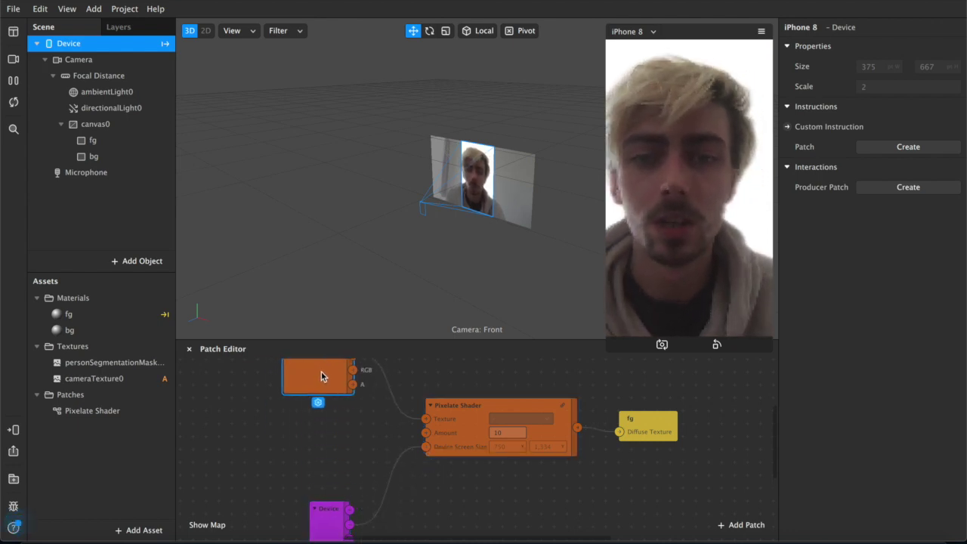
pyautogui.click(279, 442)
# Step: Add a Loop Animation patch in the free space before the Pixelate Shader
pyautogui.hscroll(-5, 261, 440)
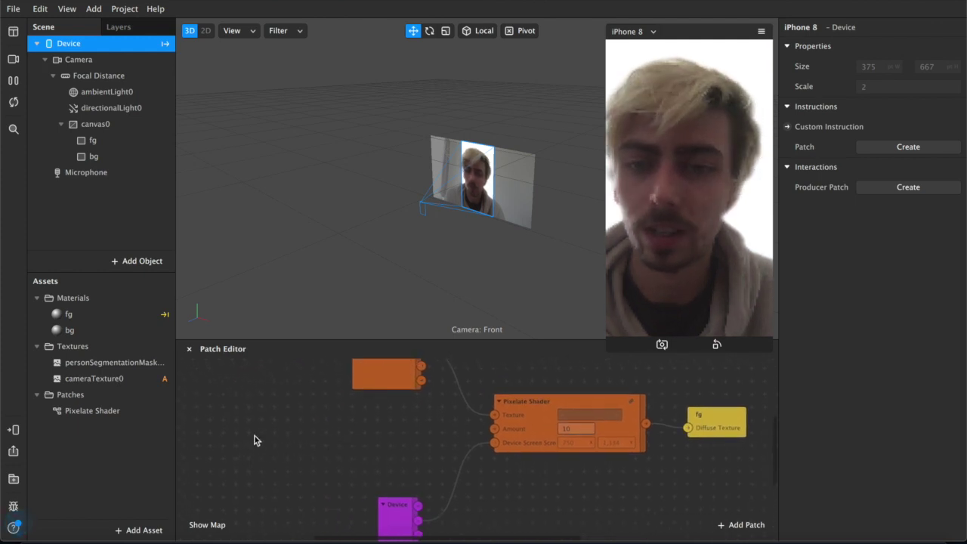
pyautogui.rightClick(254, 436)
pyautogui.write('loop')
pyautogui.press('Return')
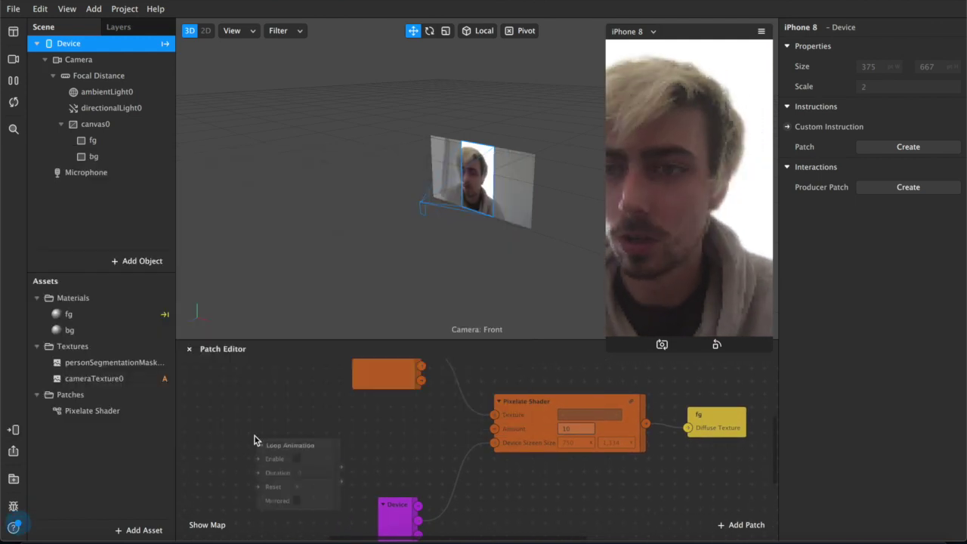
# Step: Add a Transition patch fed by the Loop Animation's Progress output and set its value type to Number
pyautogui.moveTo(309, 451)
pyautogui.mouseDown()
pyautogui.moveTo(259, 439)
pyautogui.moveTo(254, 417)
pyautogui.moveTo(319, 436)
pyautogui.mouseUp()
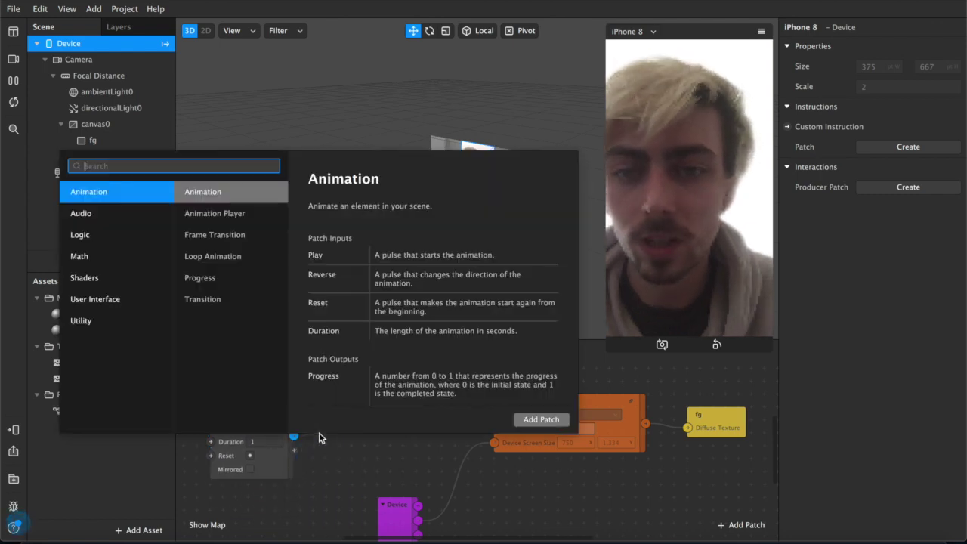
pyautogui.write('trans')
pyautogui.press('Return')
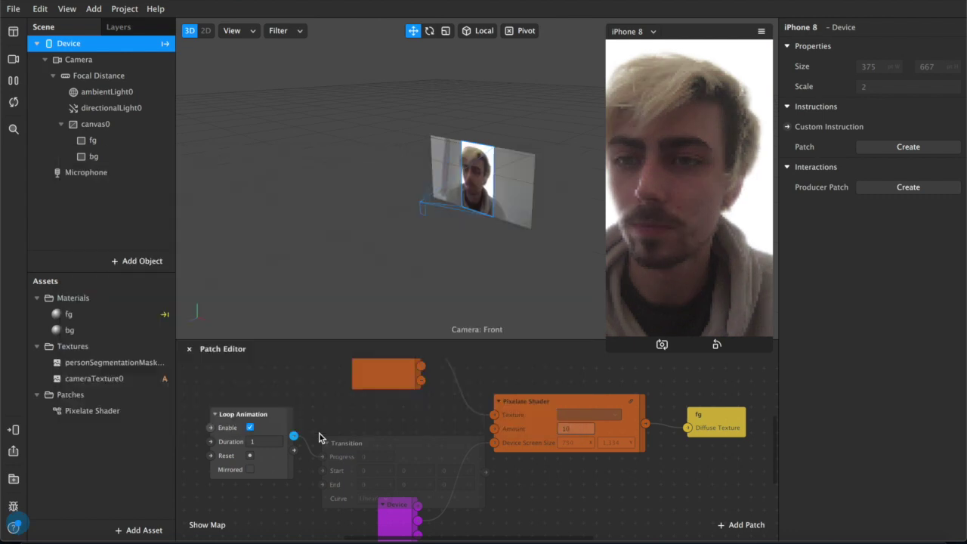
pyautogui.moveTo(382, 436); pyautogui.dragTo(373, 402)
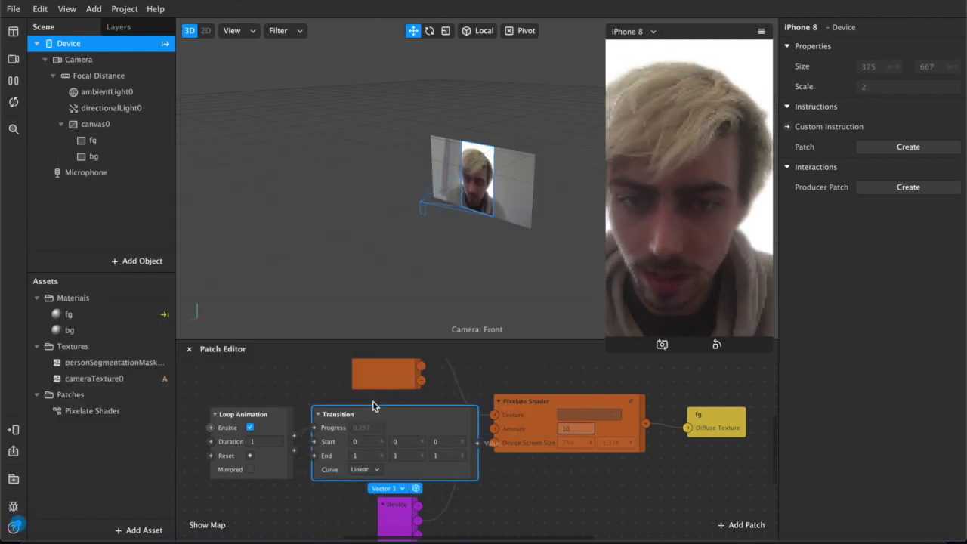
pyautogui.click(397, 488)
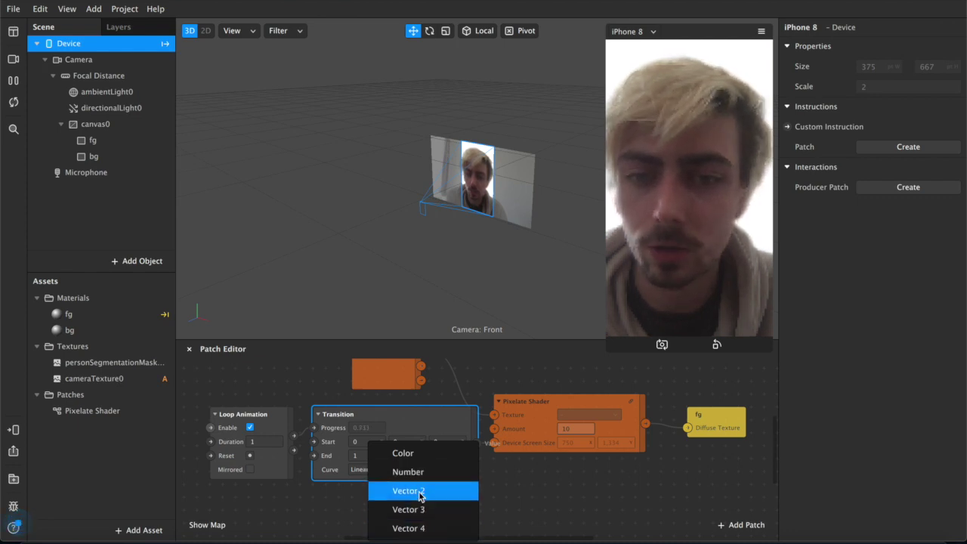
pyautogui.click(405, 469)
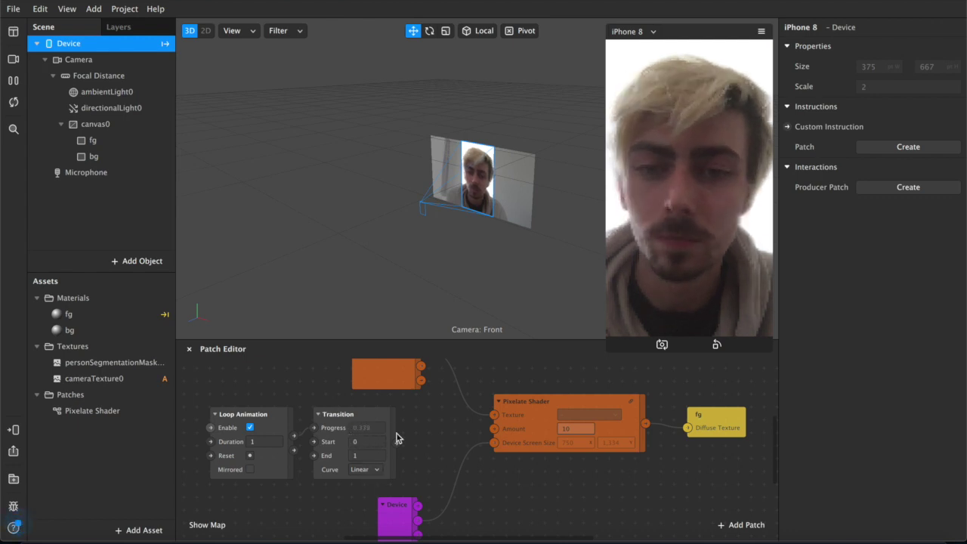
# Step: Connect the Transition's Value output to the Pixelate Shader's Amount input and set the Transition's End to 100
pyautogui.moveTo(396, 442); pyautogui.dragTo(495, 429)
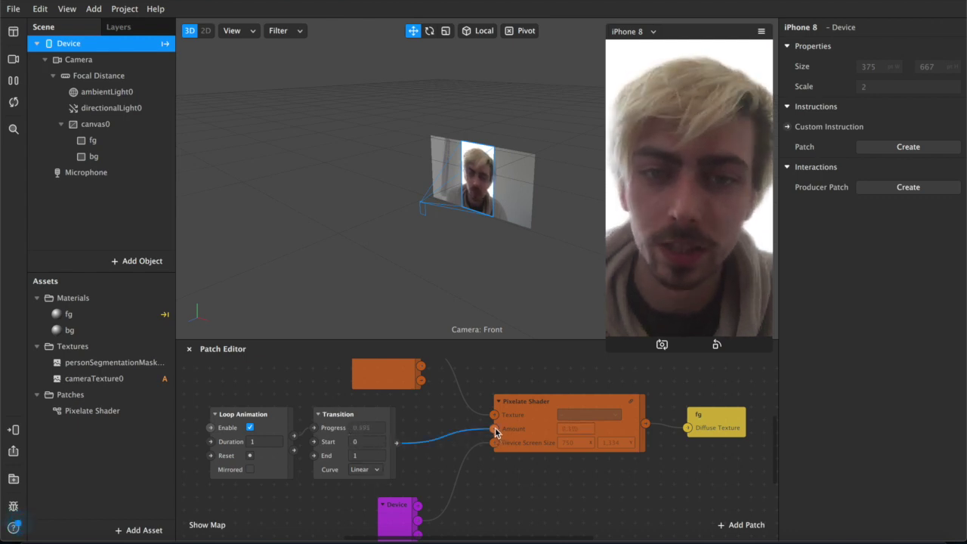
pyautogui.click(327, 431)
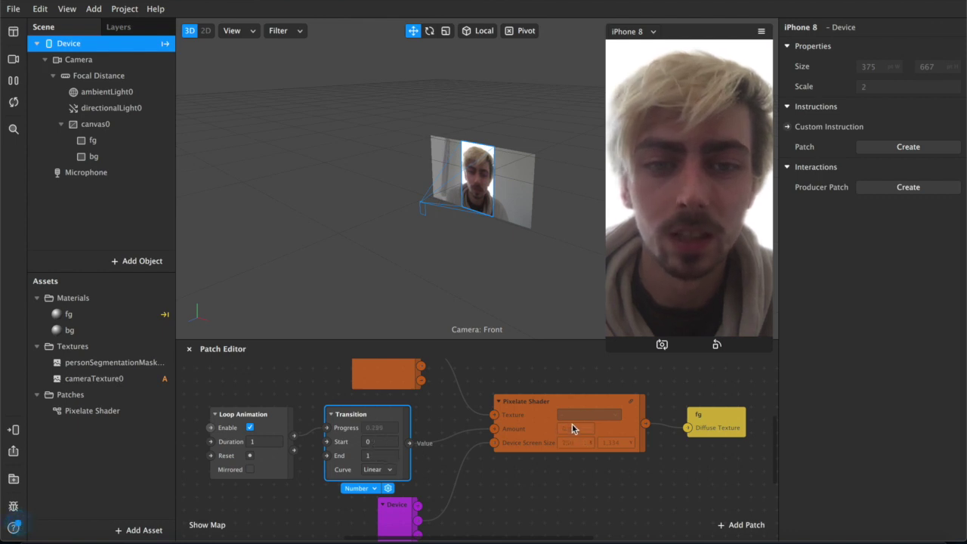
pyautogui.click(381, 456)
pyautogui.press('Return')
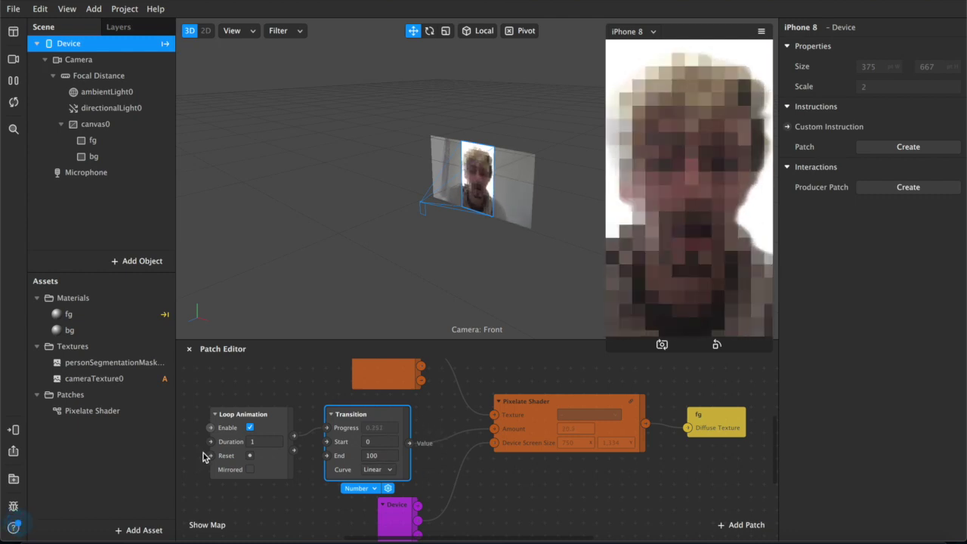
# Step: Set the Loop Animation's Duration to 15 and enable Mirrored
pyautogui.click(265, 469)
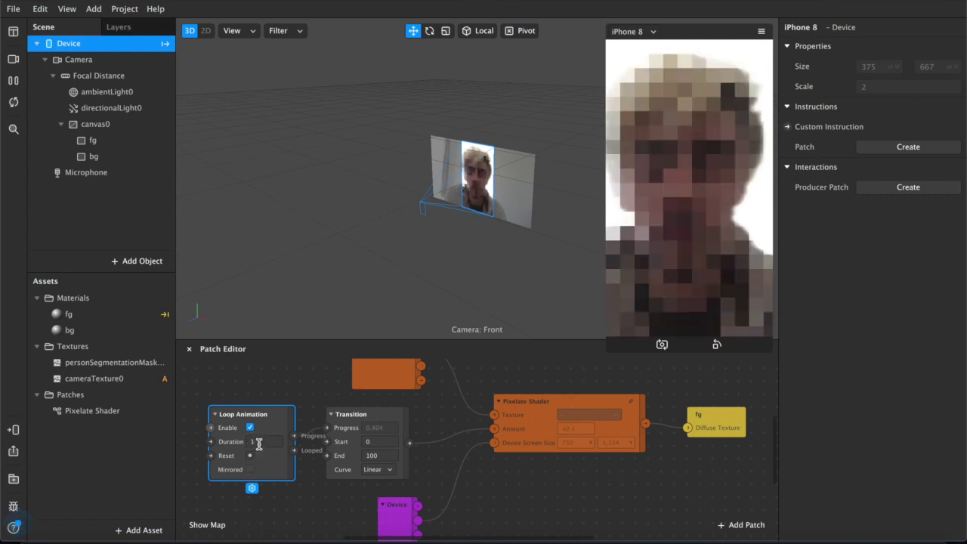
pyautogui.click(260, 441)
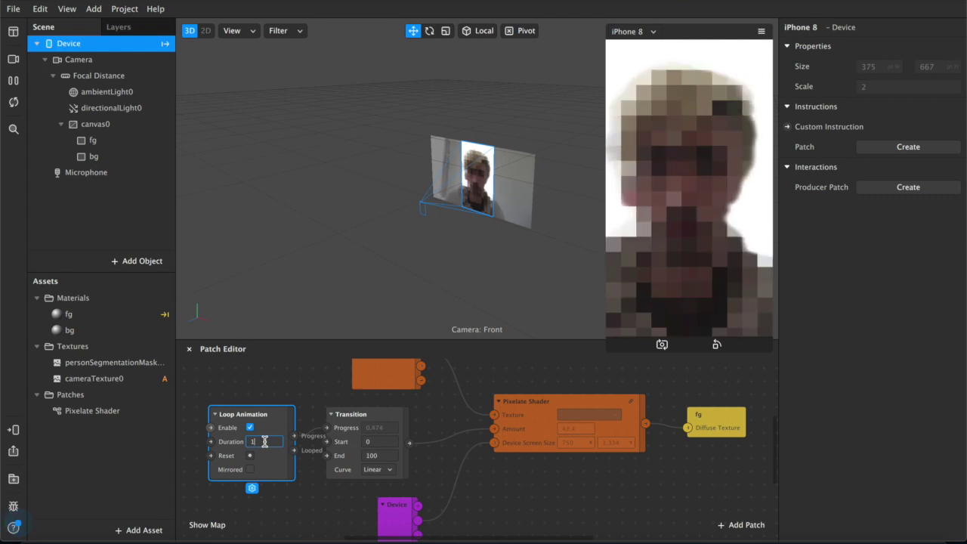
pyautogui.write('5')
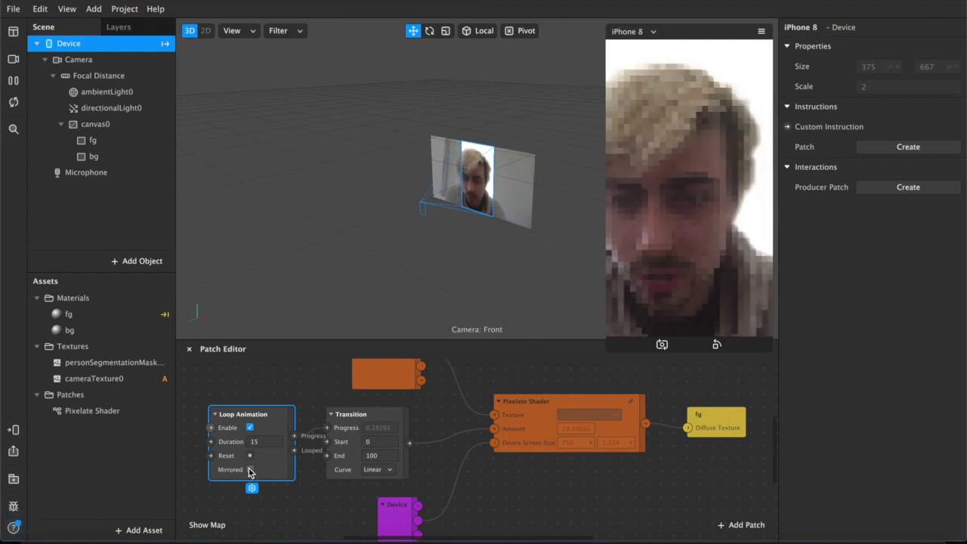
pyautogui.click(250, 470)
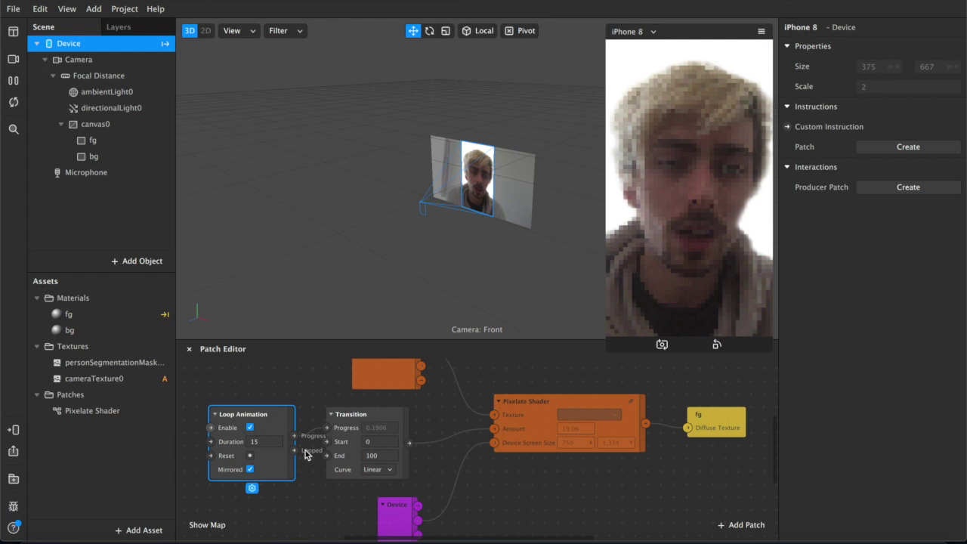
# Step: Set the Loop Animation's Duration to 7.5 and the Transition's End to 50
pyautogui.click(264, 442)
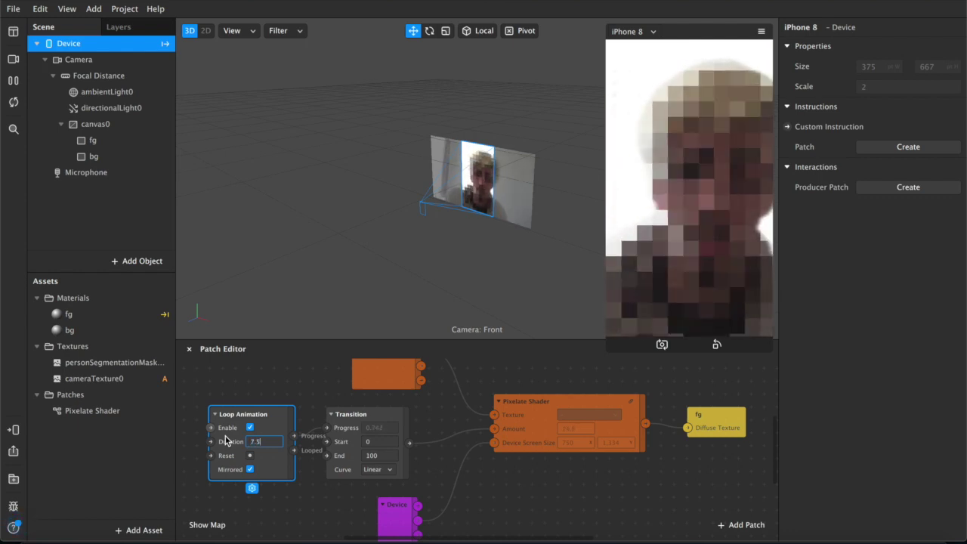
pyautogui.write('7.5')
pyautogui.press('Return')
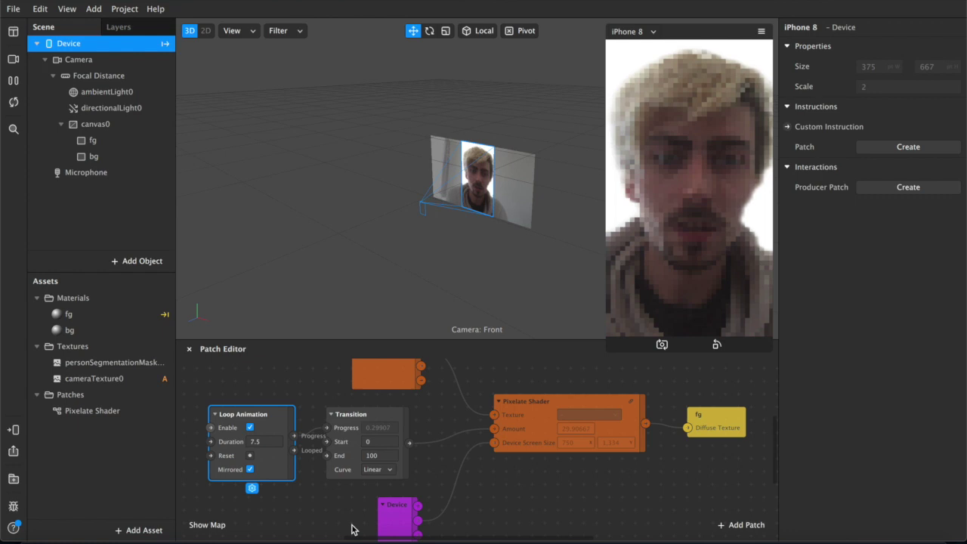
pyautogui.click(382, 456)
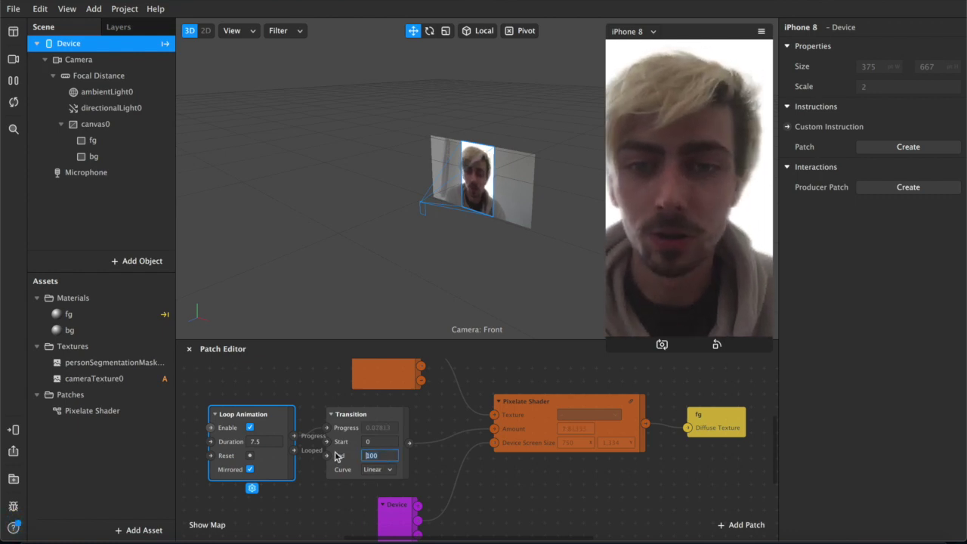
pyautogui.press('Return')
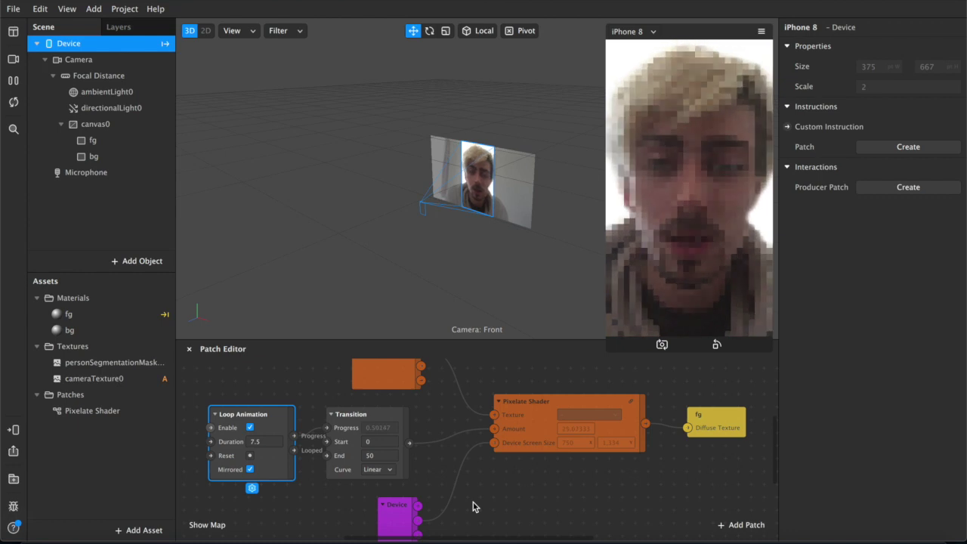
# Step: Add a Screen Tap patch ahead of the Loop Animation patch
pyautogui.hscroll(-5, 473, 503)
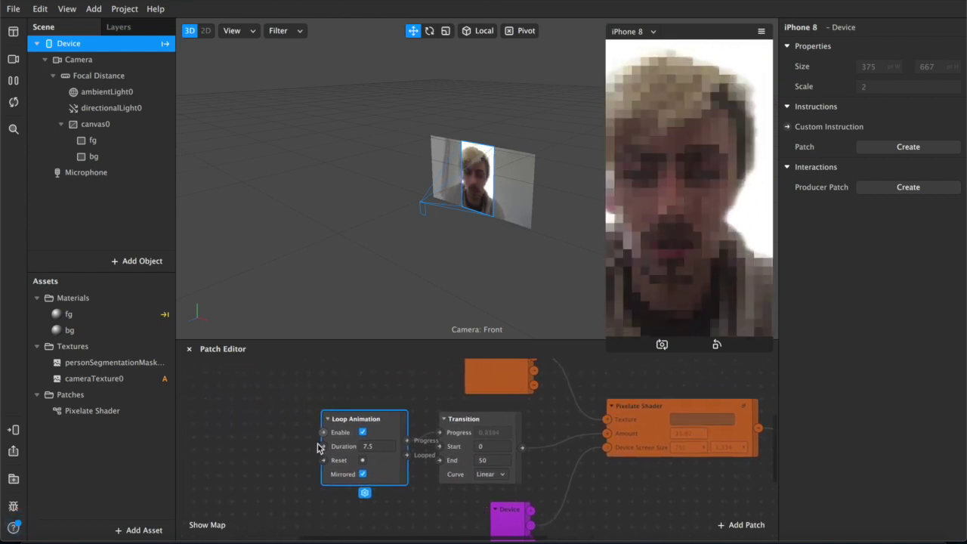
pyautogui.click(302, 440)
pyautogui.doubleClick(219, 435)
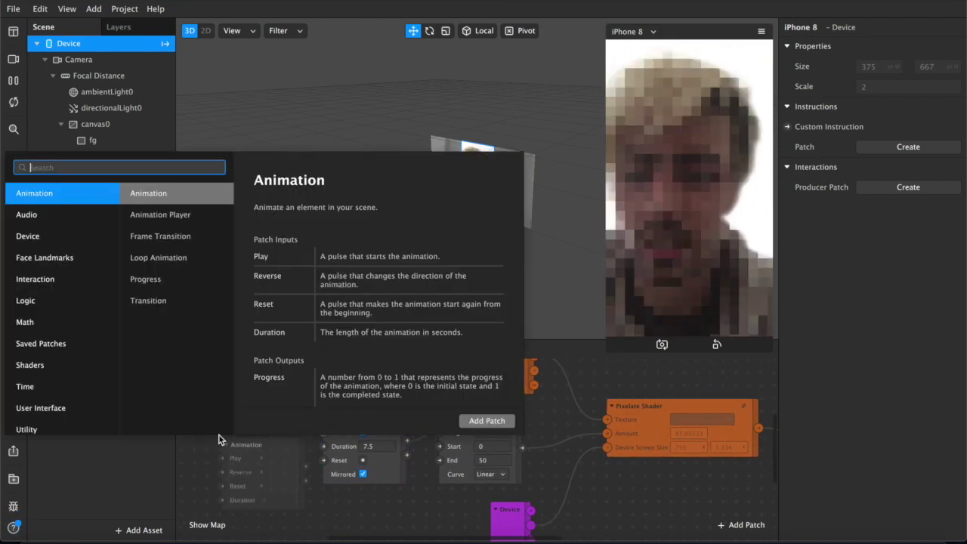
pyautogui.write('screen')
pyautogui.press('Down')
pyautogui.press('Return')
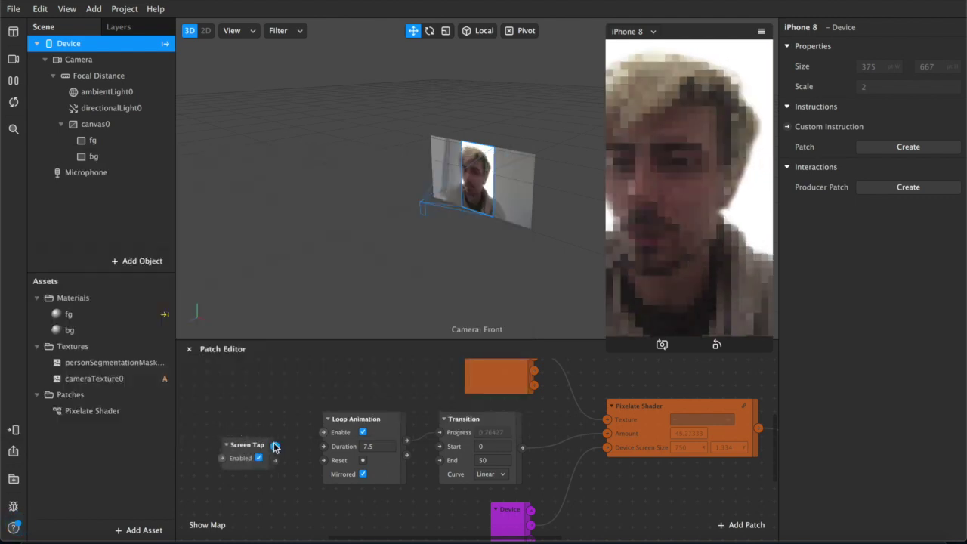
# Step: Add a Switch patch with Screen Tap feeding its Flip input and its output driving the Loop Animation's Enable input
pyautogui.moveTo(219, 435); pyautogui.dragTo(423, 413)
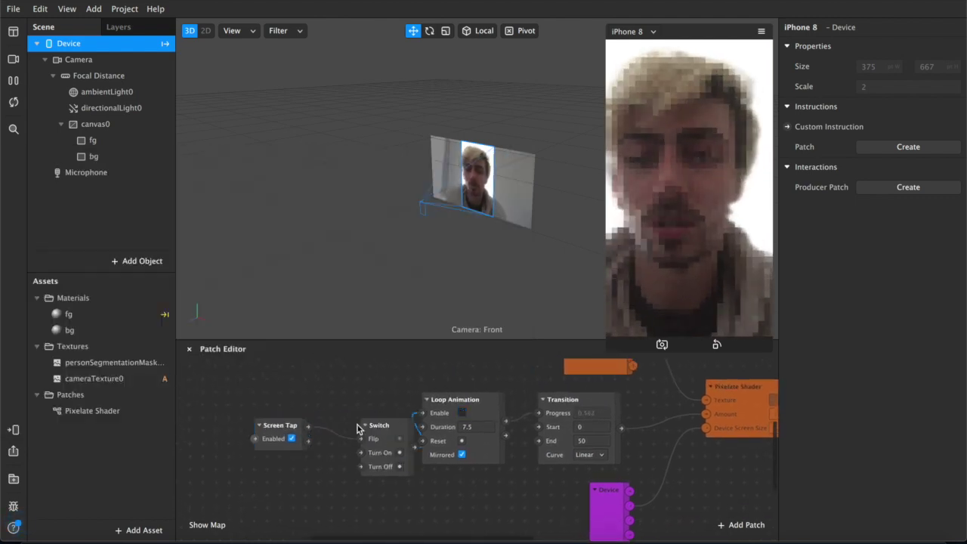
pyautogui.moveTo(387, 423); pyautogui.dragTo(355, 412)
pyautogui.click(346, 401)
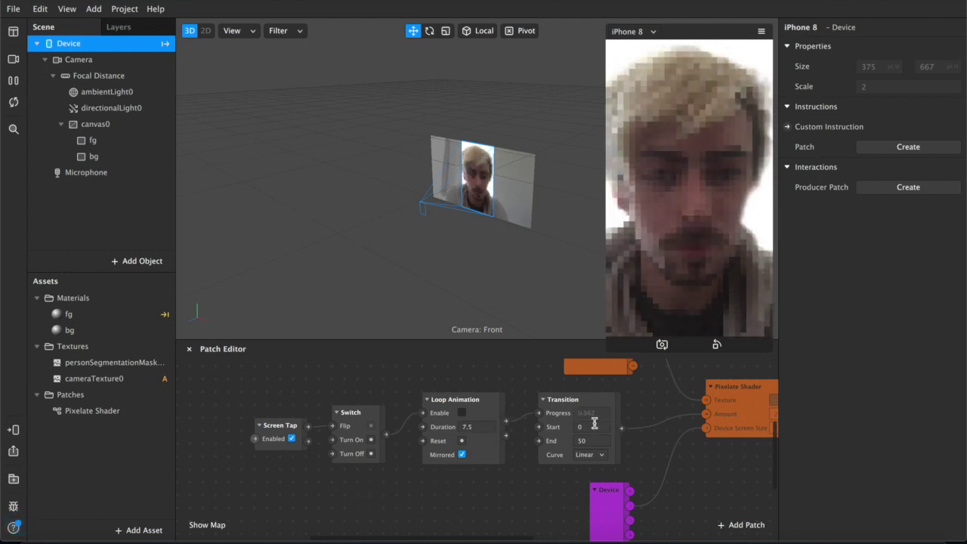
# Step: Restart the effect and turn on touch simulation for the iPhone 8 preview
pyautogui.hscroll(5, 594, 423)
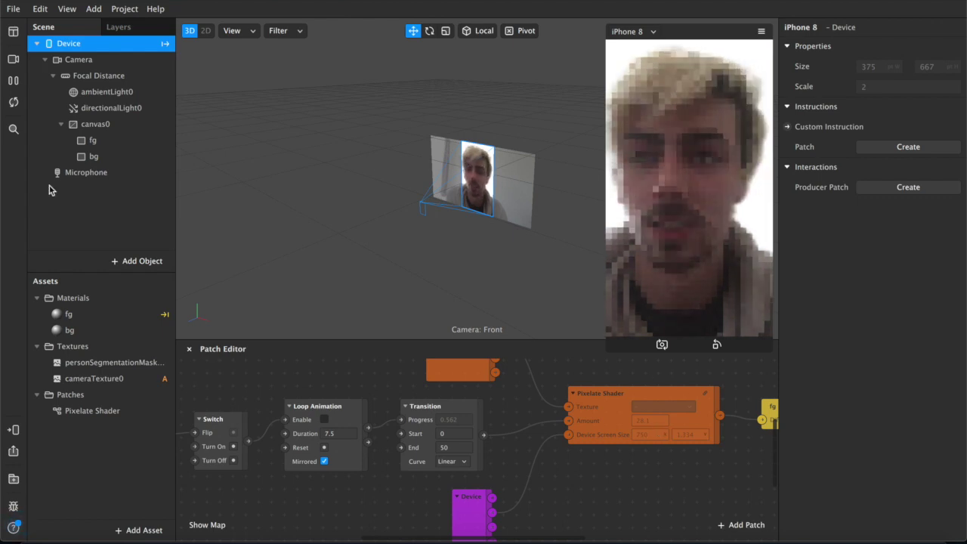
pyautogui.click(14, 100)
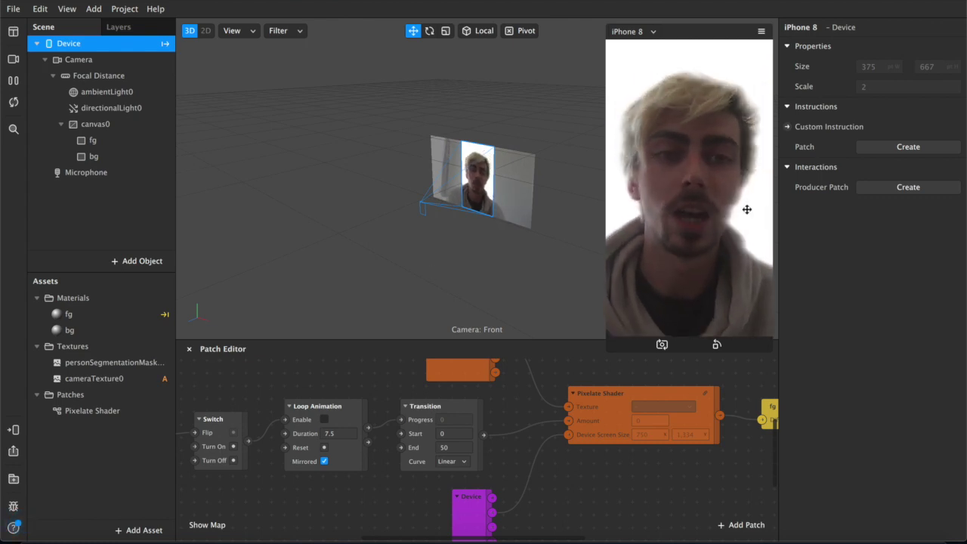
pyautogui.click(761, 30)
pyautogui.click(778, 59)
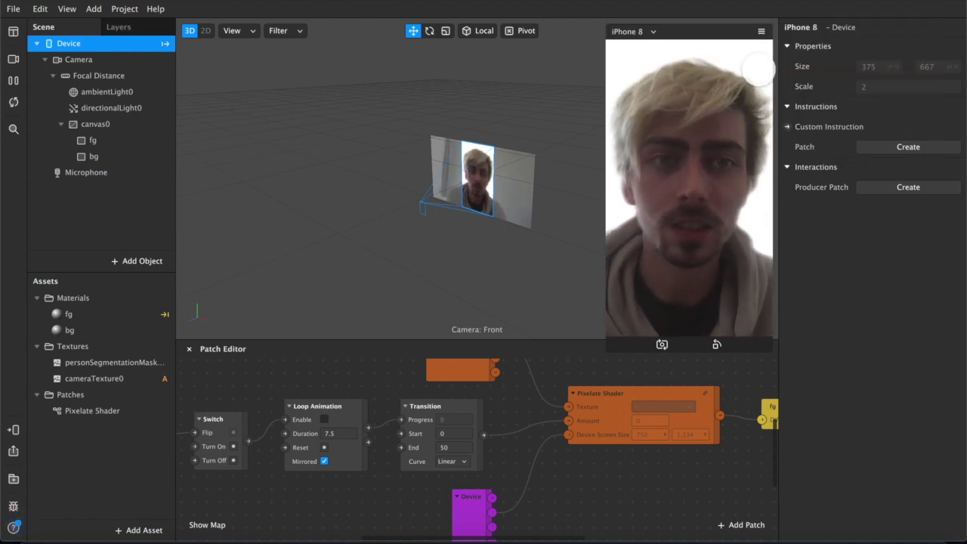
# Step: Test the Screen Tap toggle by tapping the iPhone 8 preview several times with the whole patch graph in view
pyautogui.scroll(-3, 561, 419)
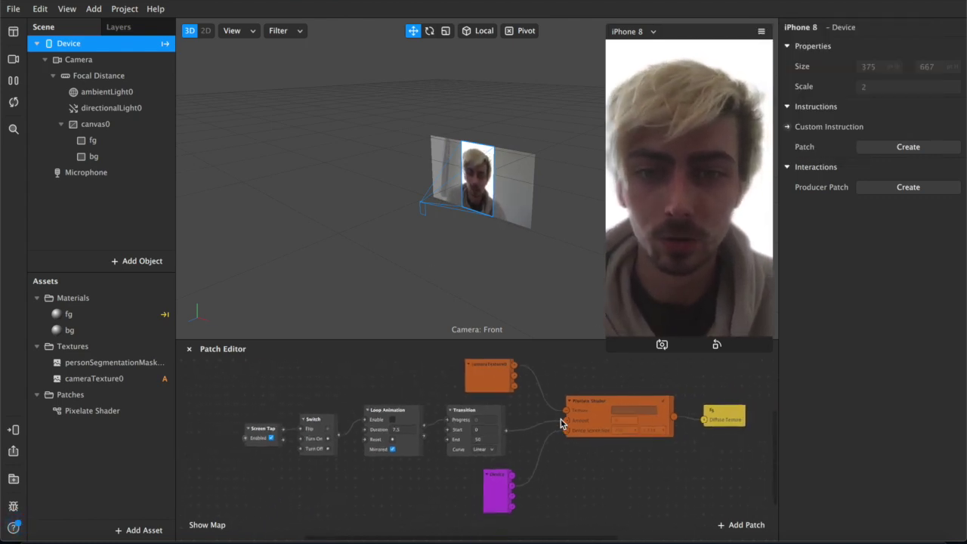
pyautogui.hscroll(2, 561, 418)
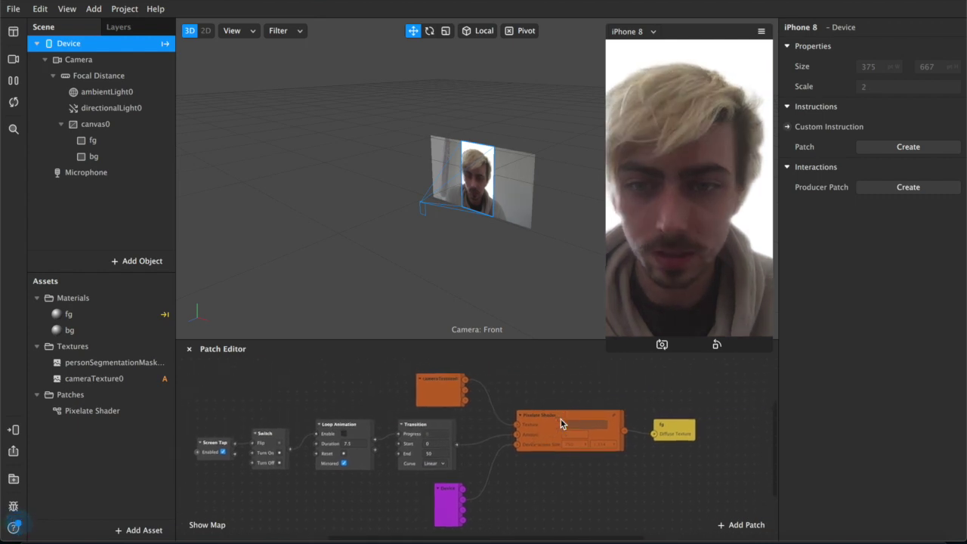
pyautogui.click(640, 266)
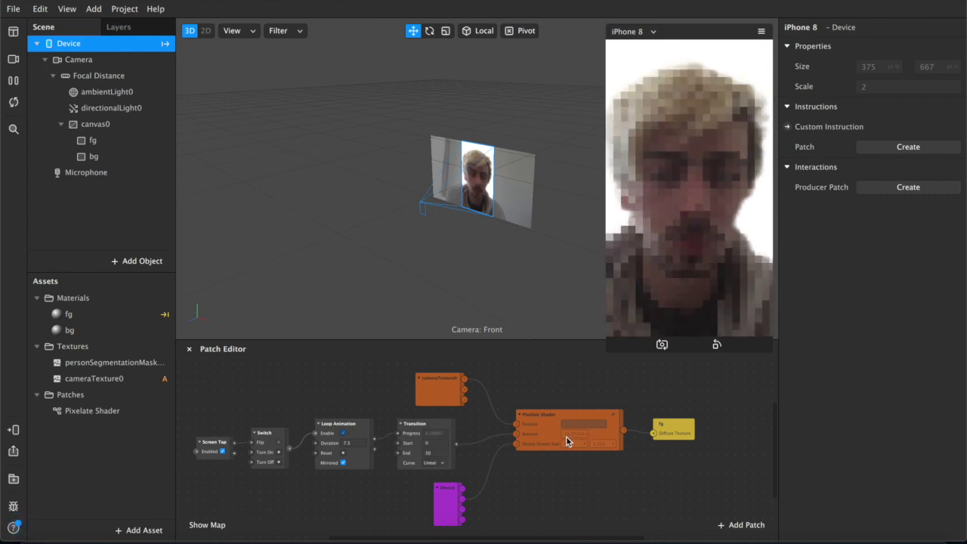
pyautogui.click(683, 229)
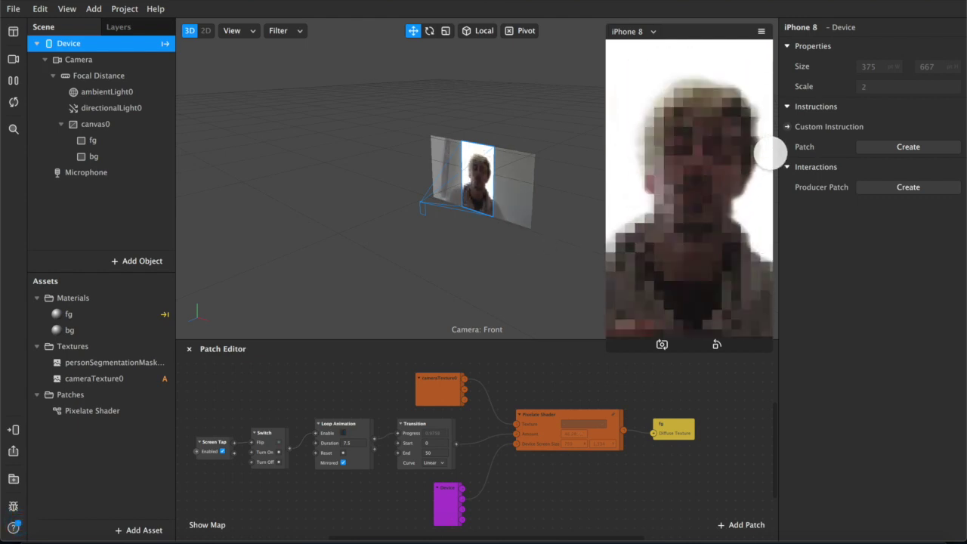
pyautogui.click(715, 221)
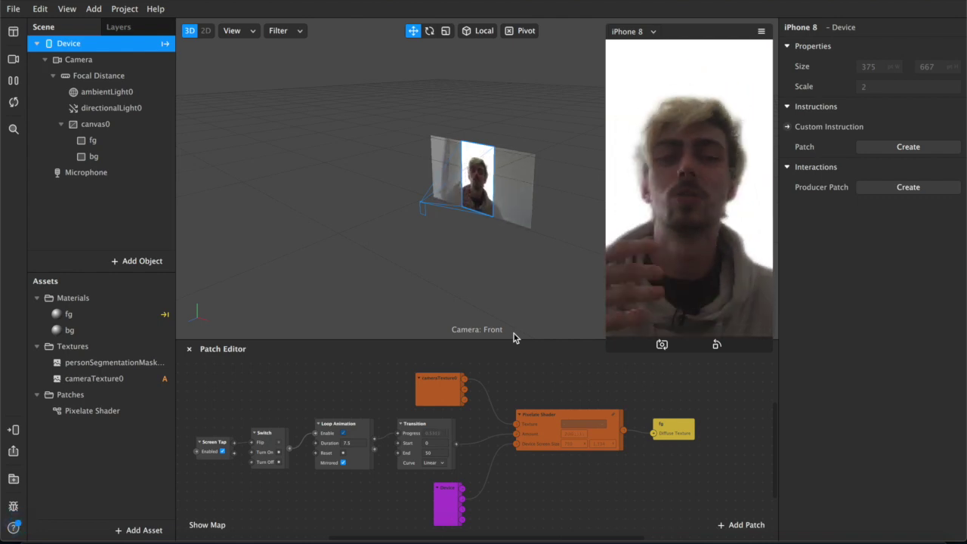
# Step: Set the bg material's diffuse color to blue
pyautogui.click(69, 330)
pyautogui.click(875, 106)
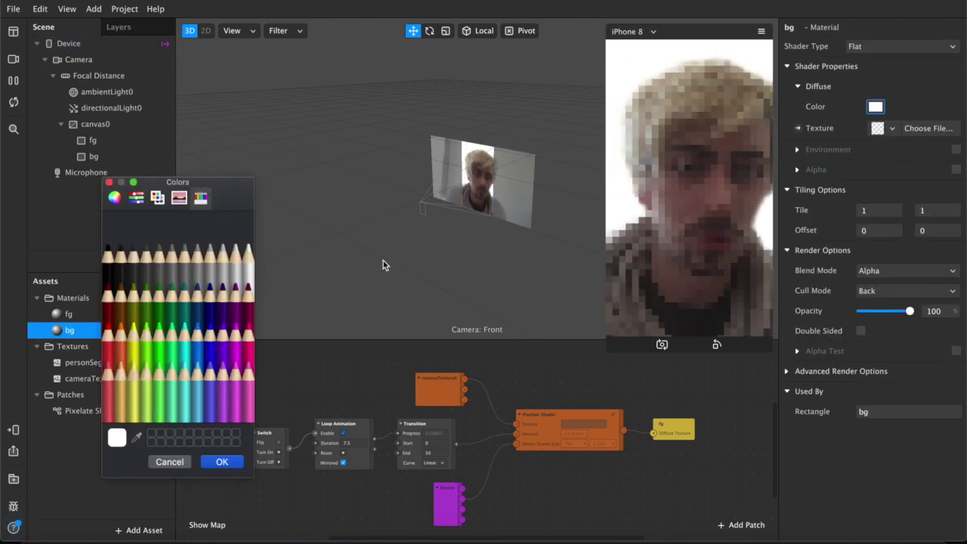
pyautogui.click(193, 333)
pyautogui.click(221, 461)
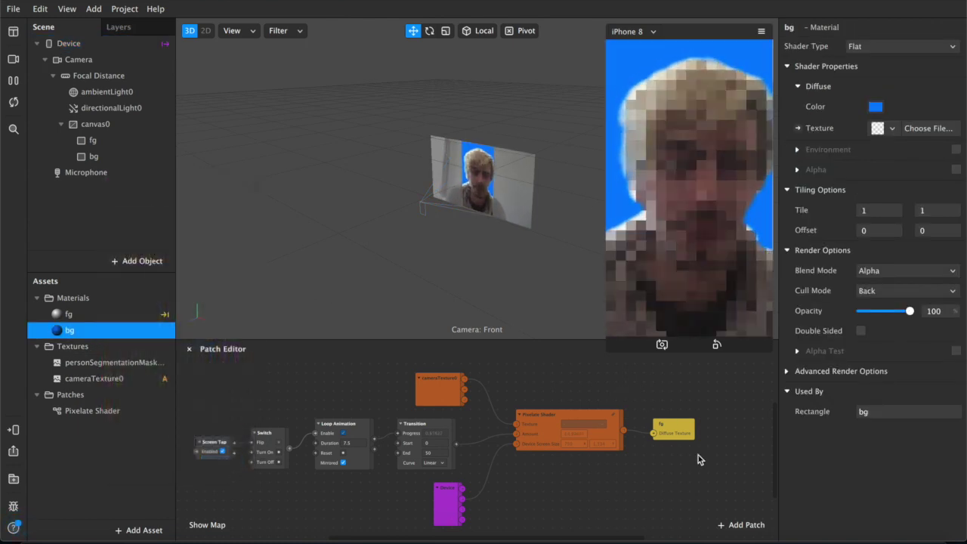